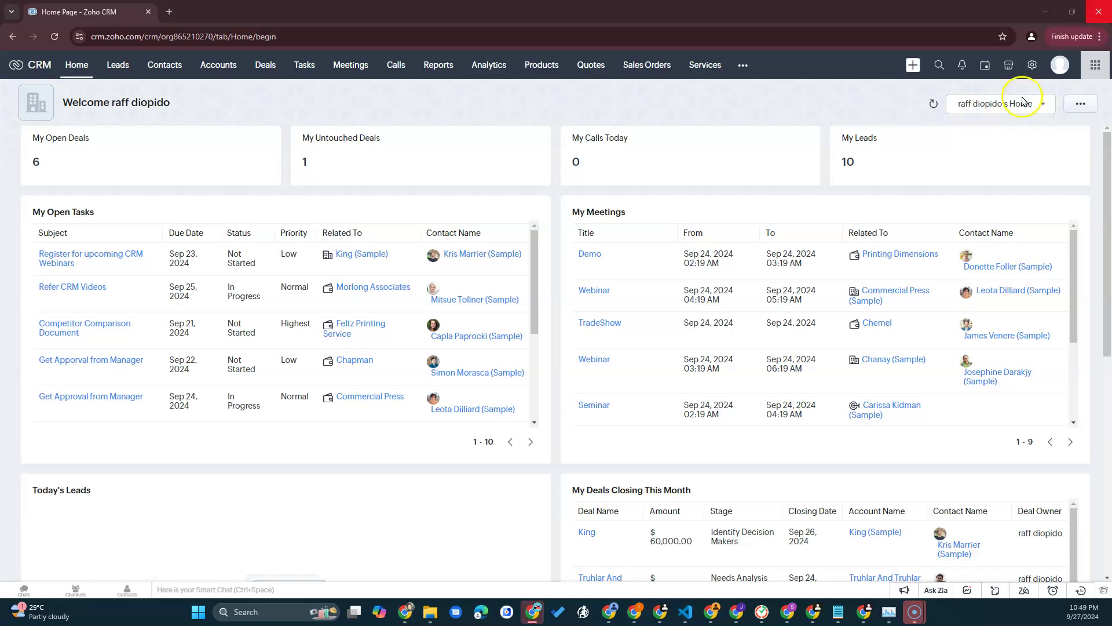
- Open the Zoho Finance Suite integration page from the Zoho marketplace apps in the CRM setup
click(1035, 67)
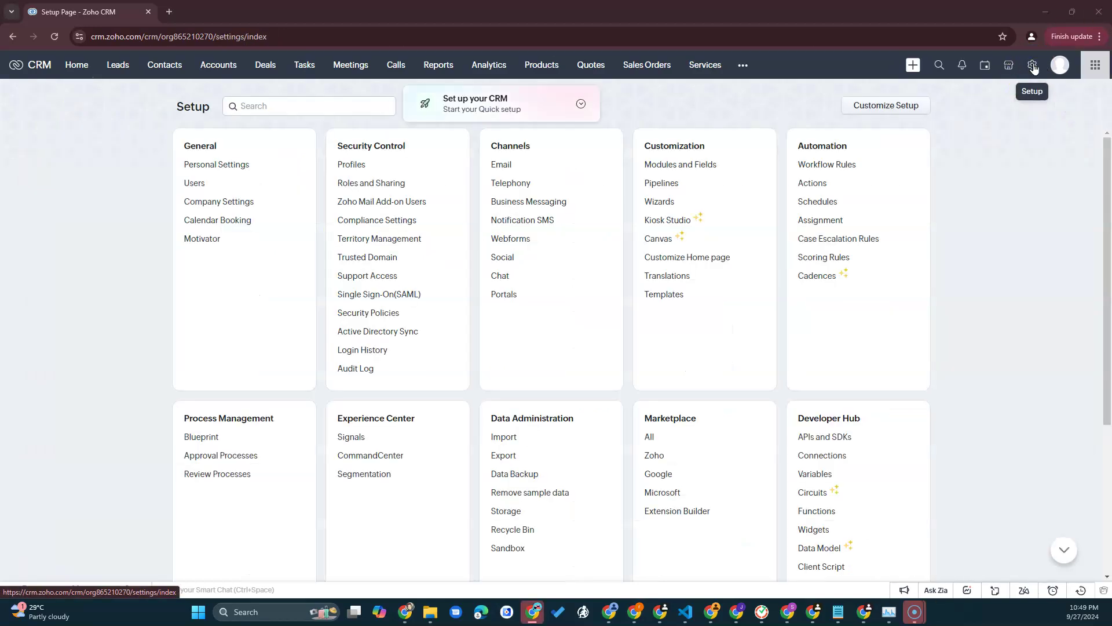
click(655, 456)
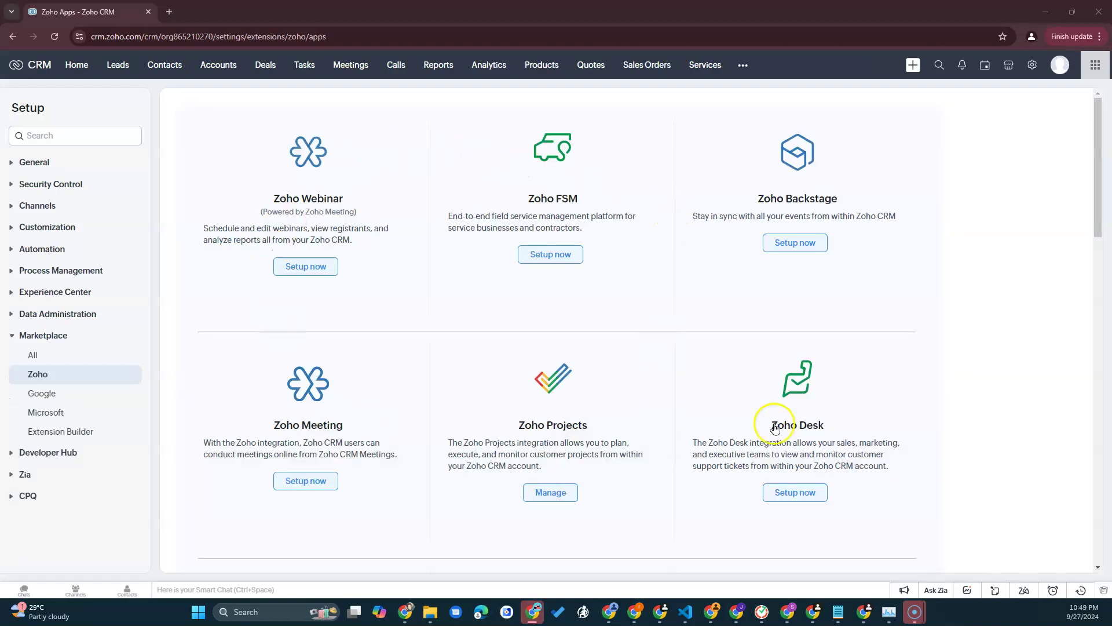
scroll(379, 278, down, 3)
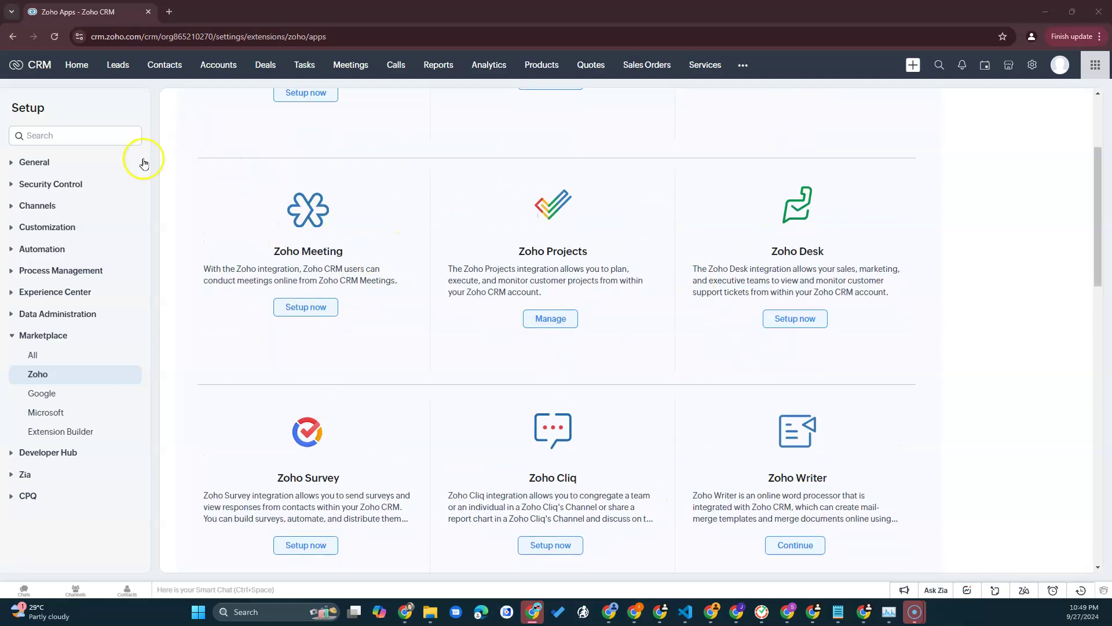
scroll(307, 154, down, 5)
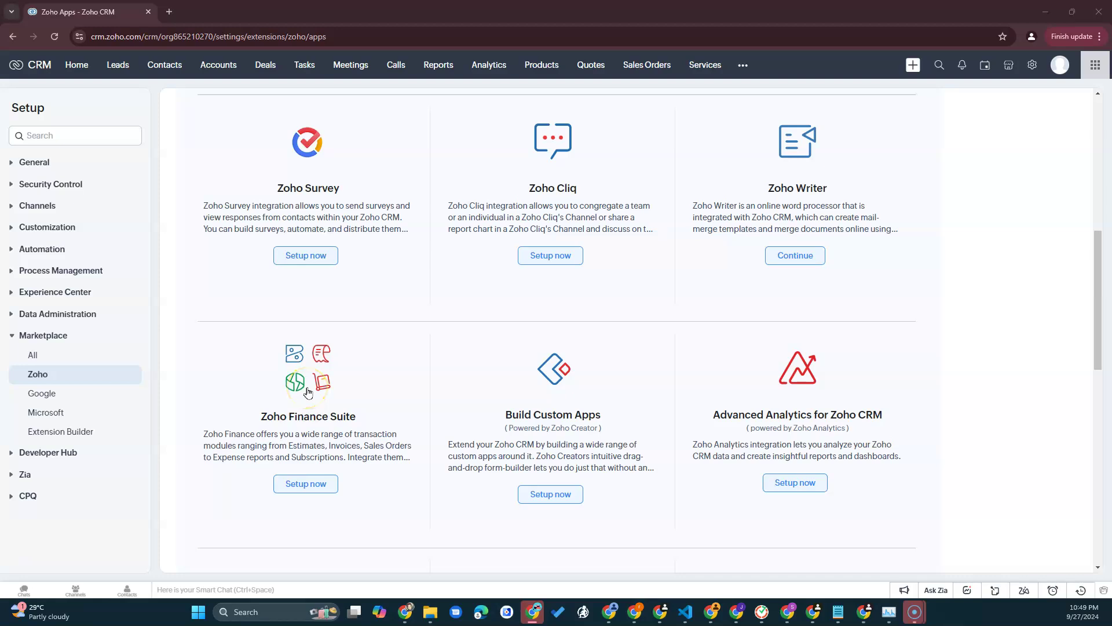
click(319, 484)
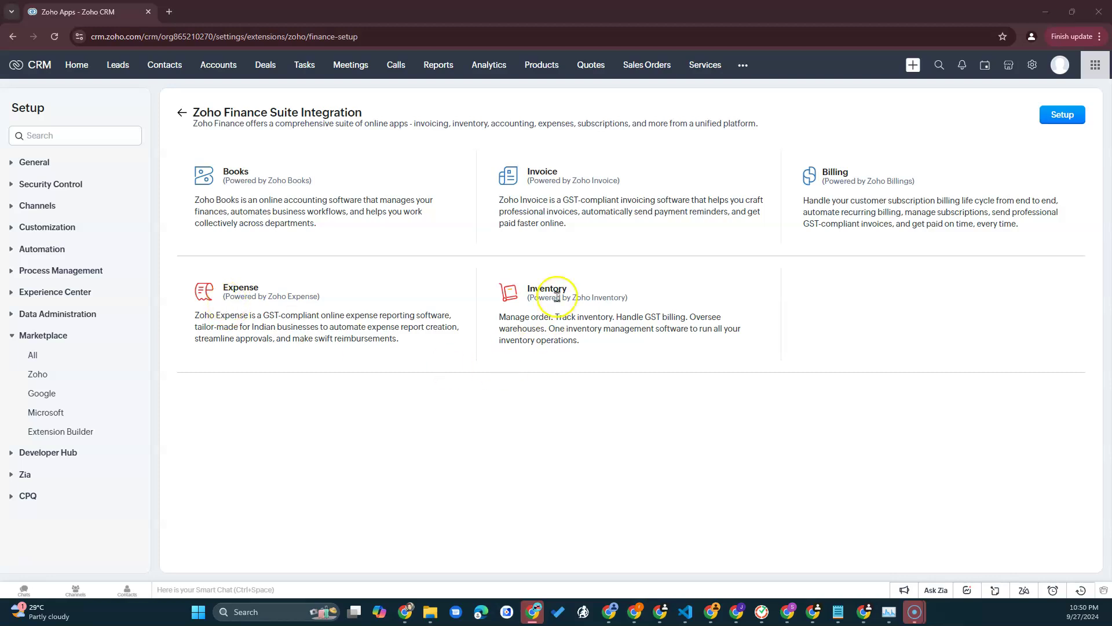
- Try to start the Zoho Finance Suite setup with the zynctester organization from Zoho Books
click(1064, 116)
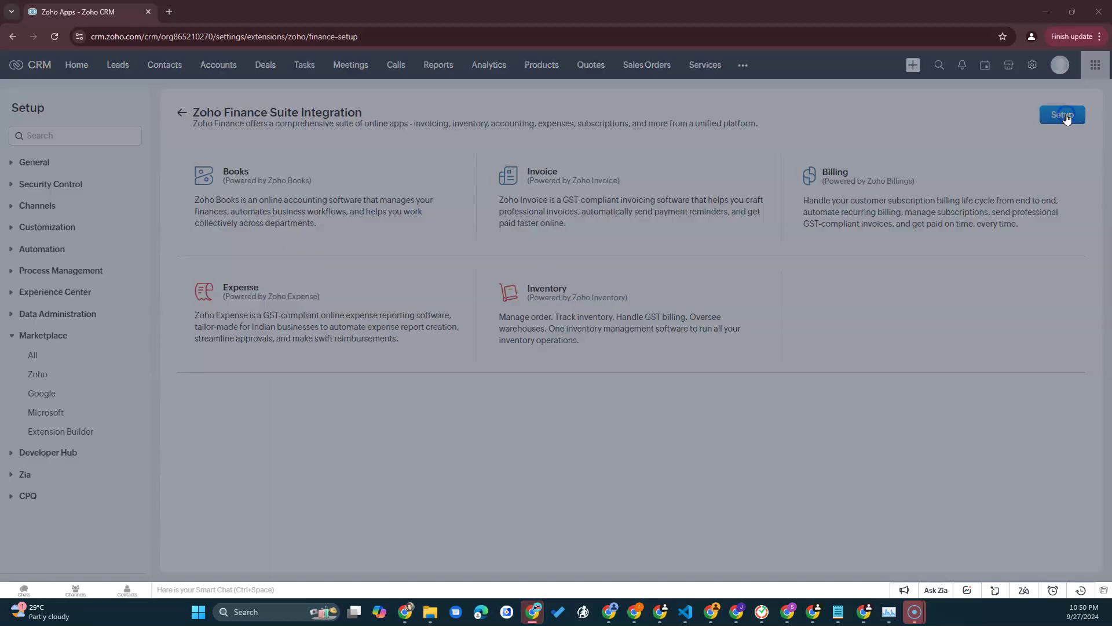
click(611, 130)
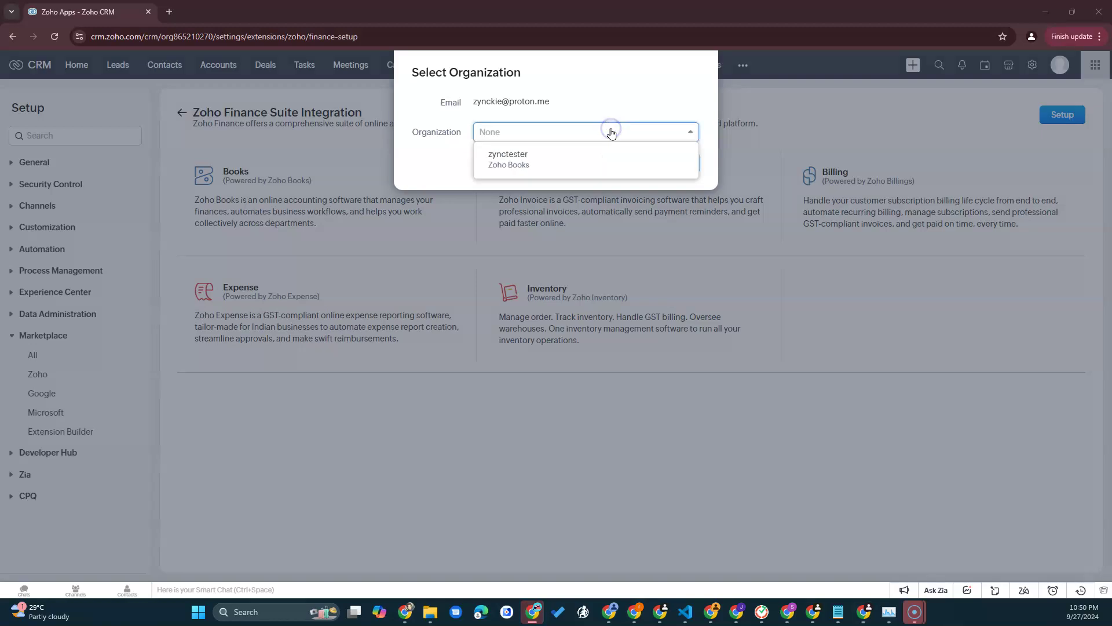
click(541, 167)
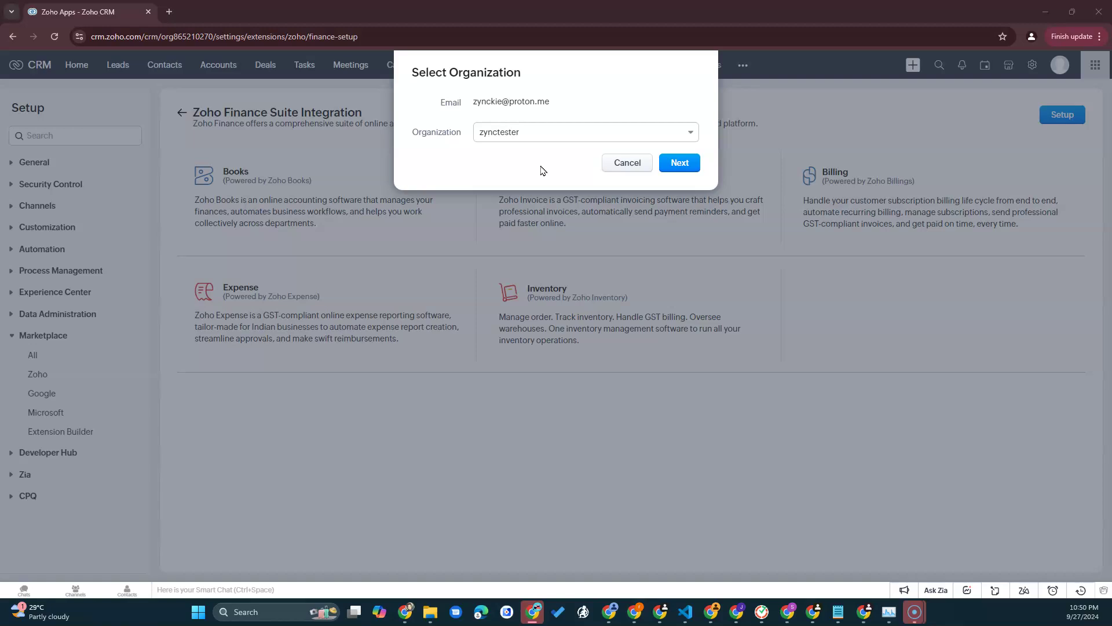
click(674, 164)
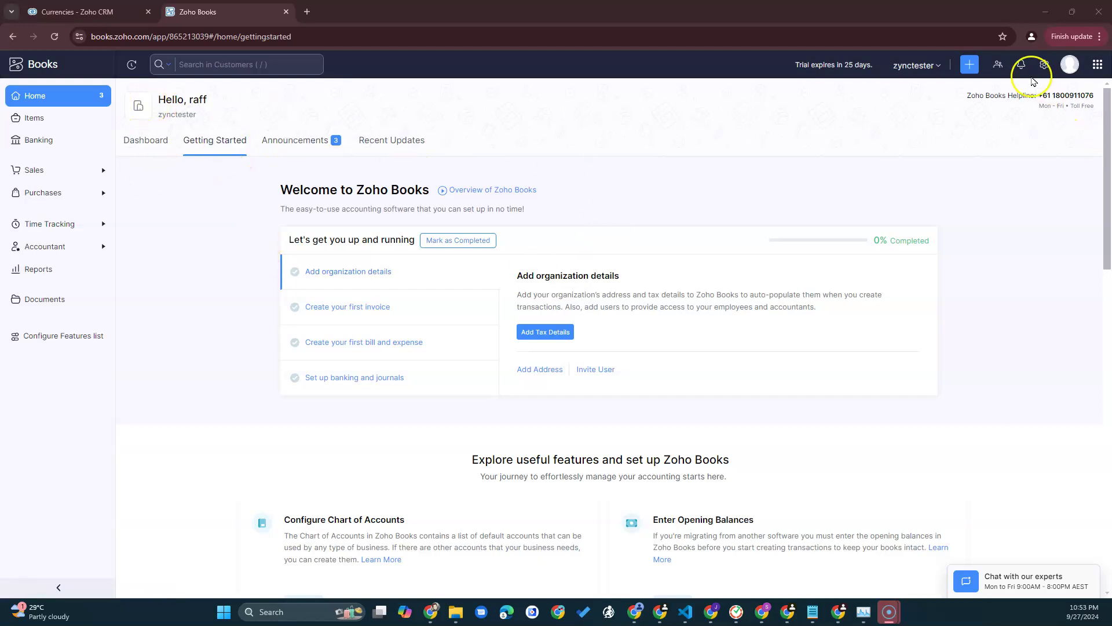
- Find the base currency in the Zoho Books organization profile and compare it with the home currency in Zoho CRM
click(1045, 65)
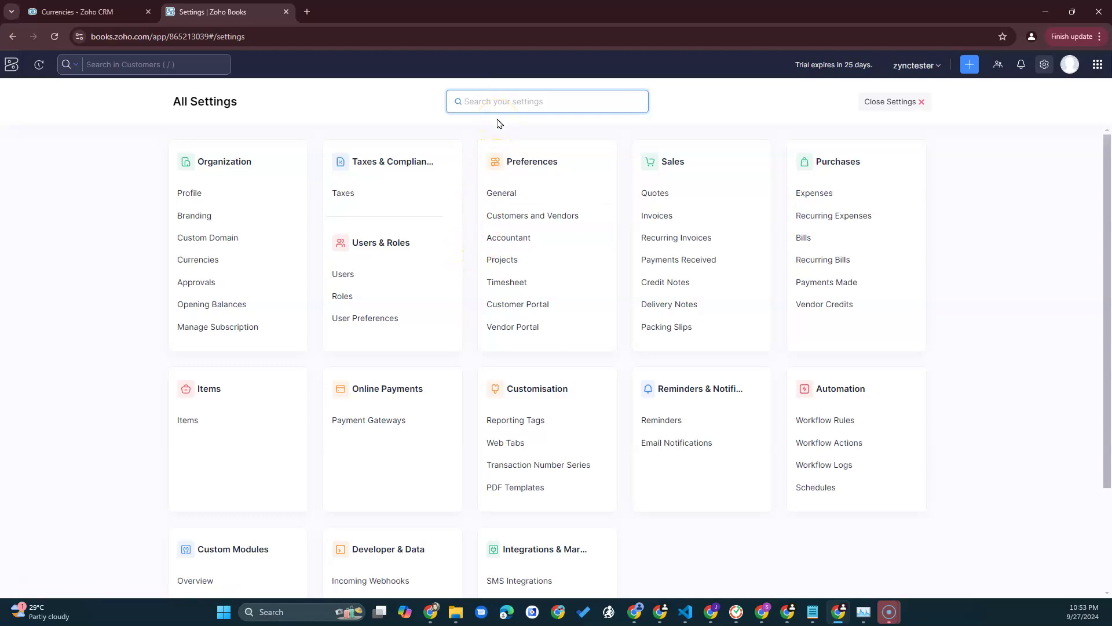
text(curr)
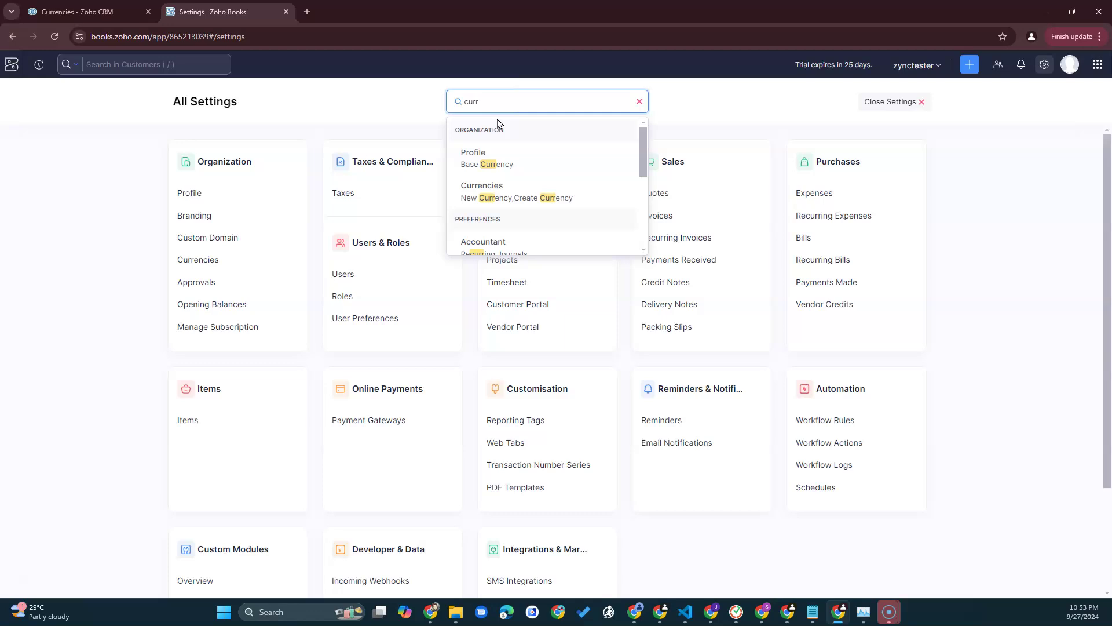
click(496, 158)
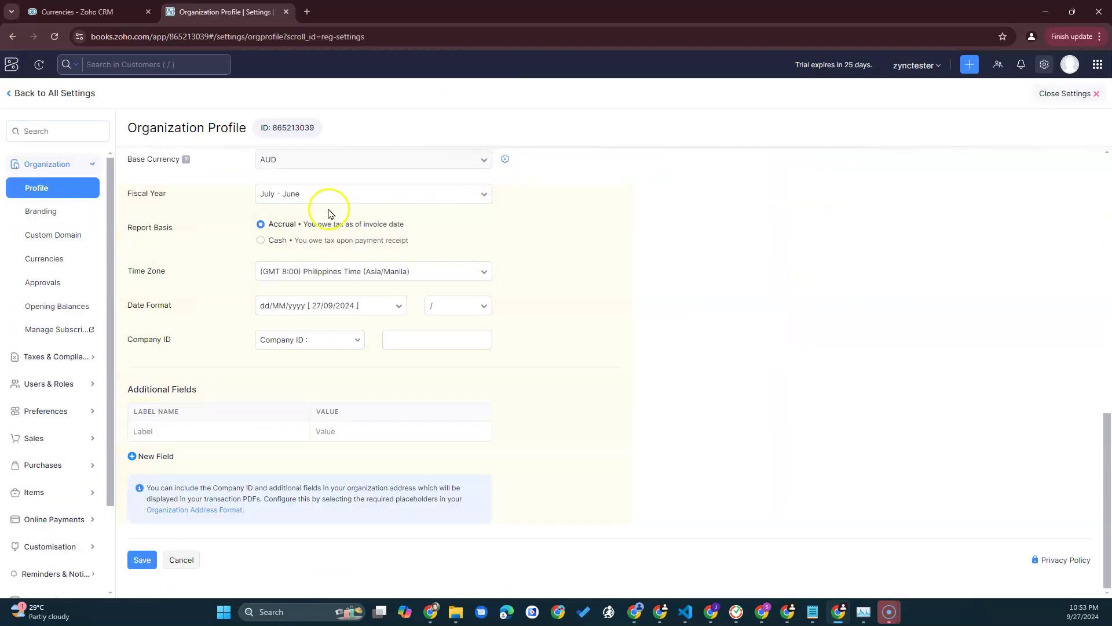
click(121, 12)
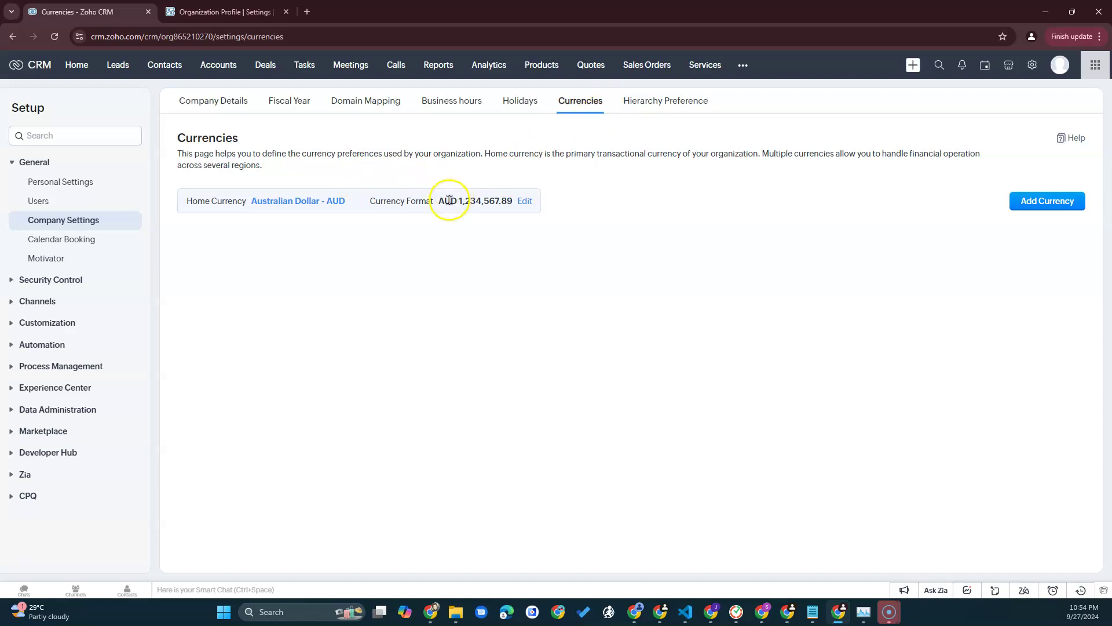
- Return to the marketplace's Zoho apps in the CRM setup and reopen the Zoho Finance Suite integration
click(1030, 67)
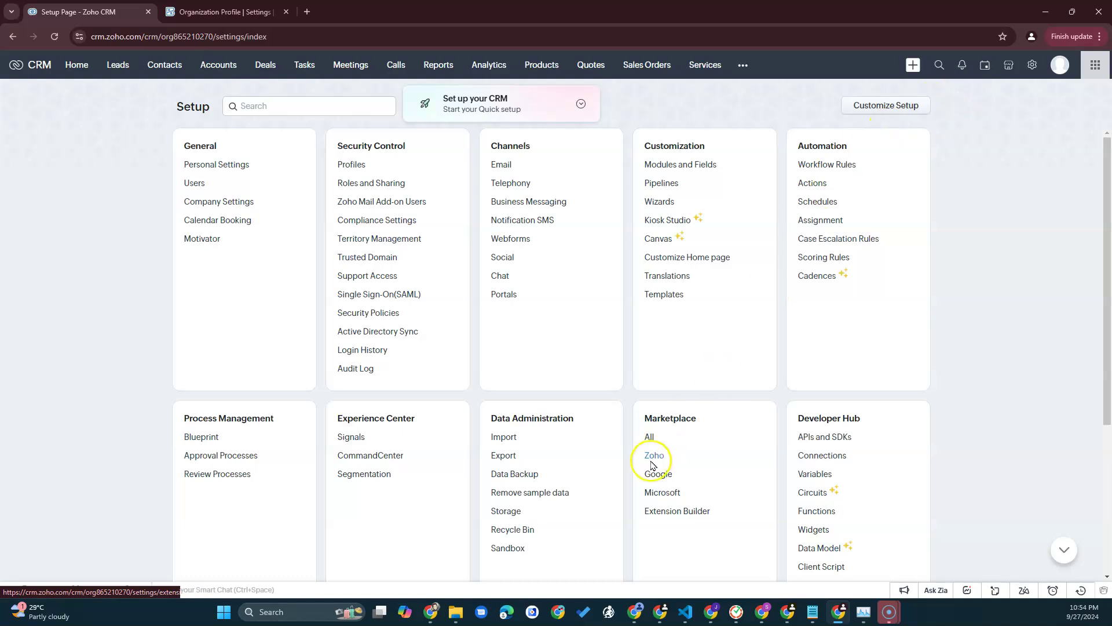
click(653, 458)
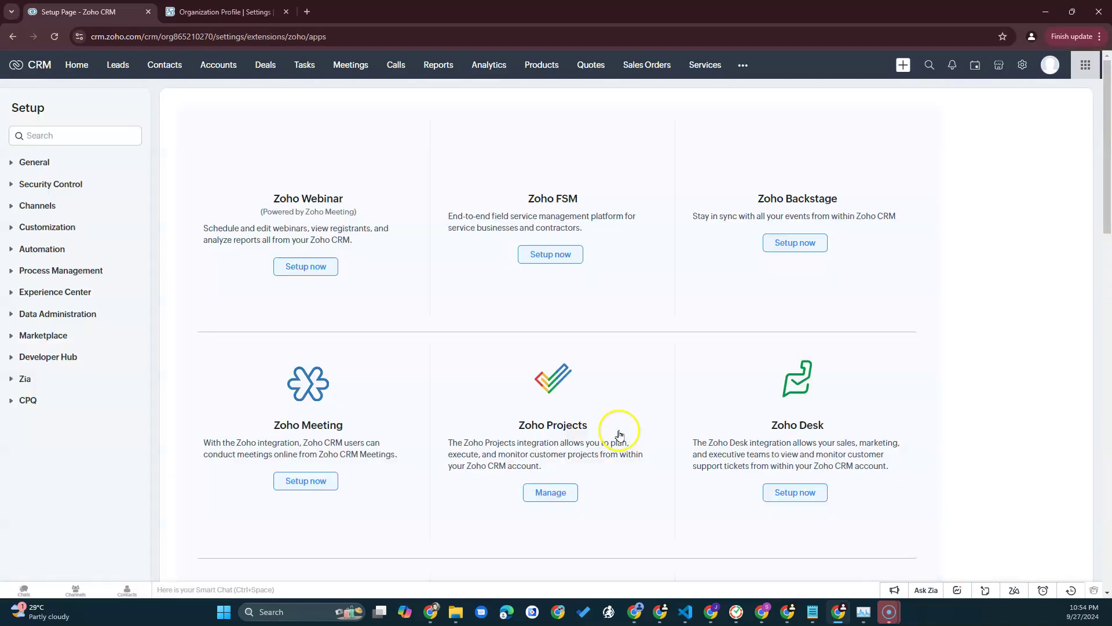
scroll(335, 442, down, 8)
scroll(334, 442, down, 1)
click(298, 426)
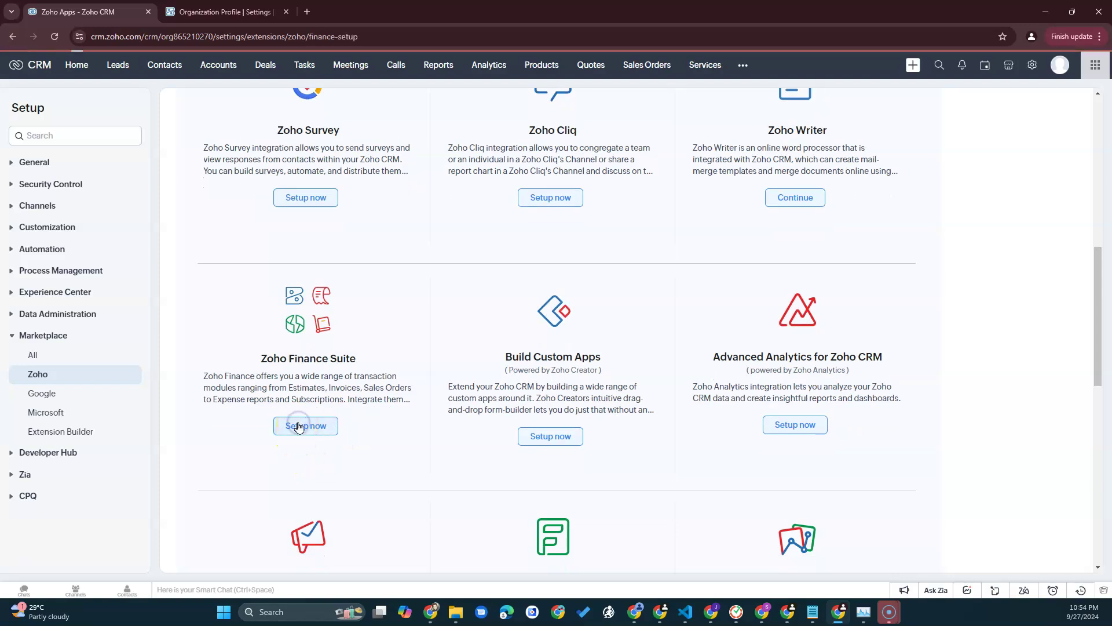
- Start the Finance Suite setup, choose zynctester as the organization and continue to the finance modules
click(1062, 114)
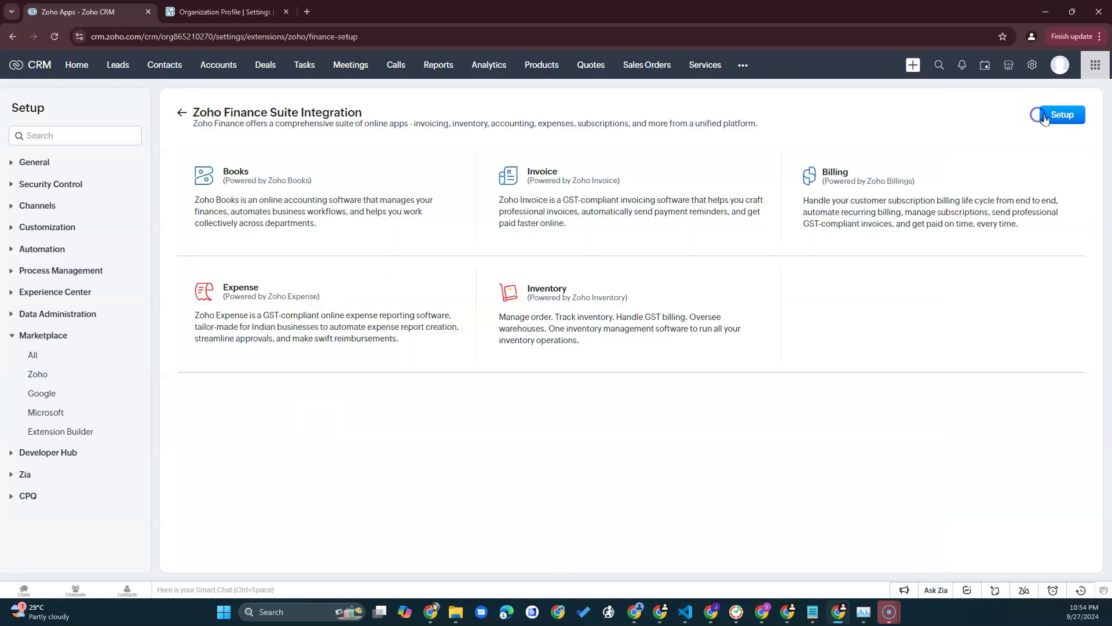
click(625, 133)
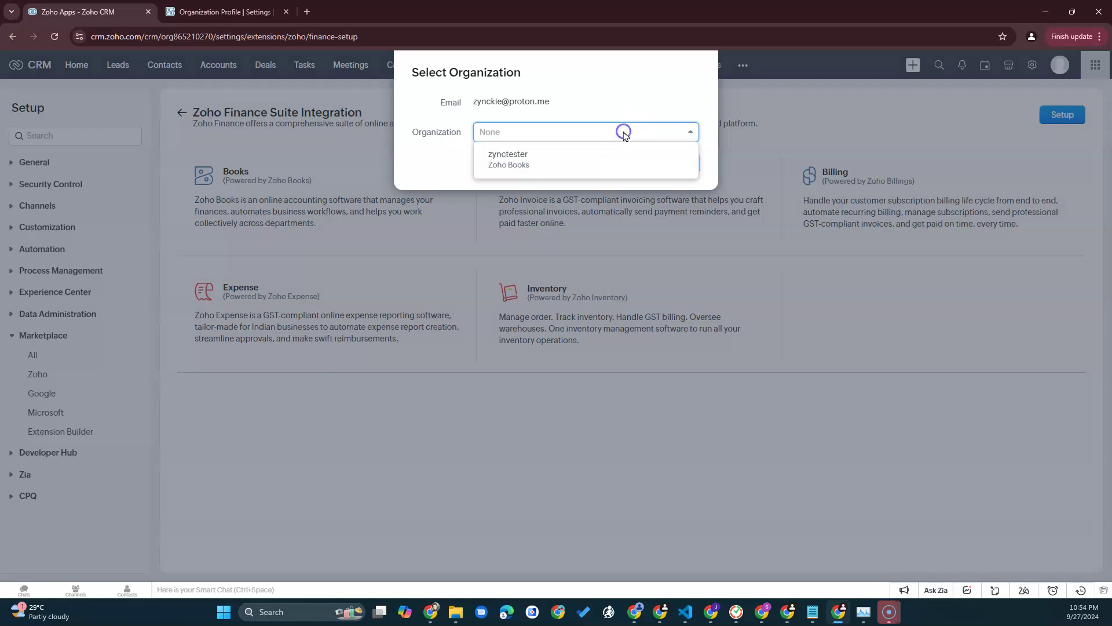
click(601, 152)
click(681, 163)
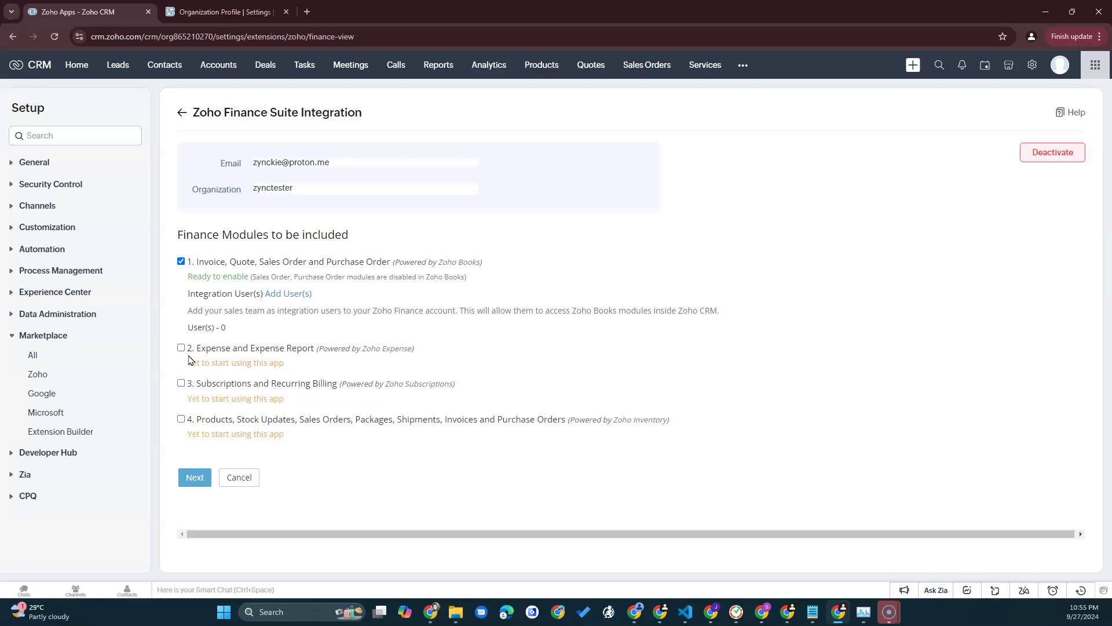
- Include the Zoho Expense, Zoho Subscriptions and Zoho Inventory modules in the integration and continue to the synchronization settings
click(182, 349)
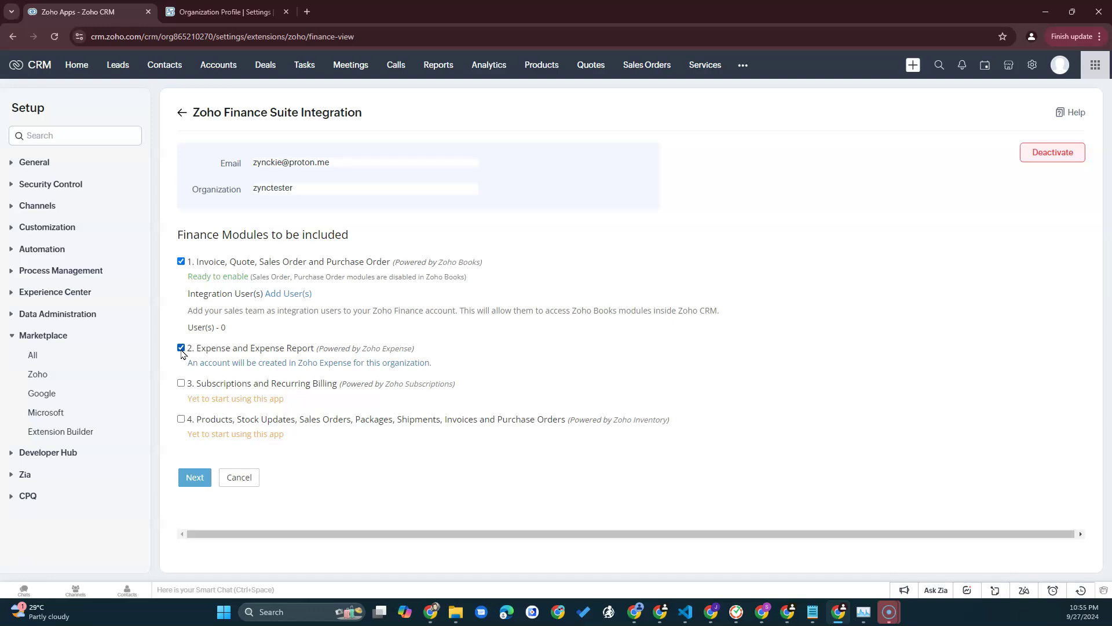
click(181, 383)
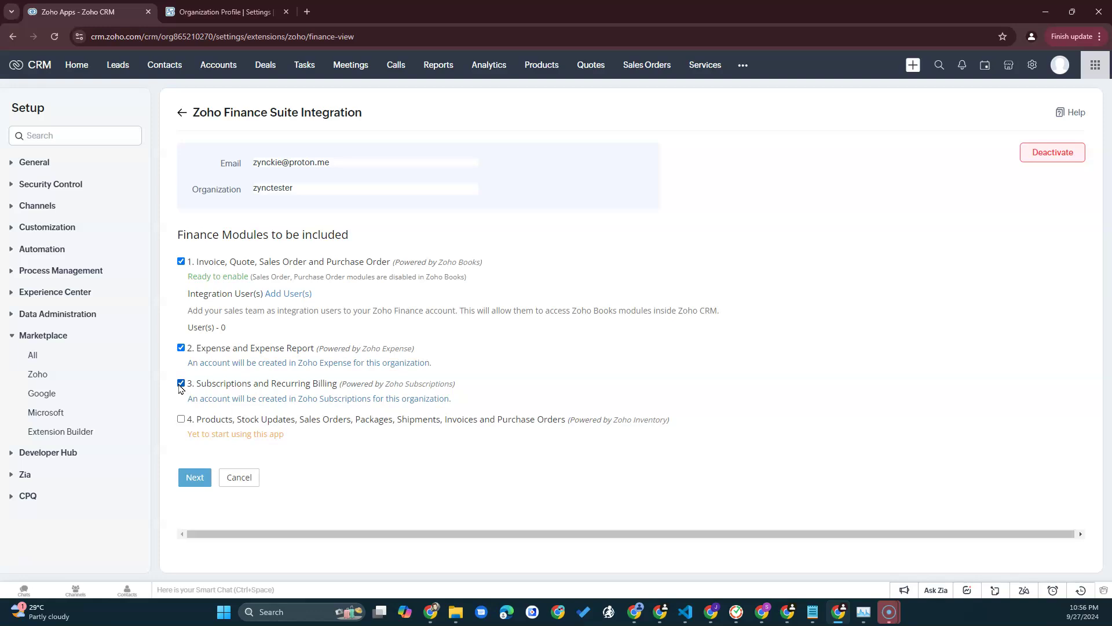
click(181, 419)
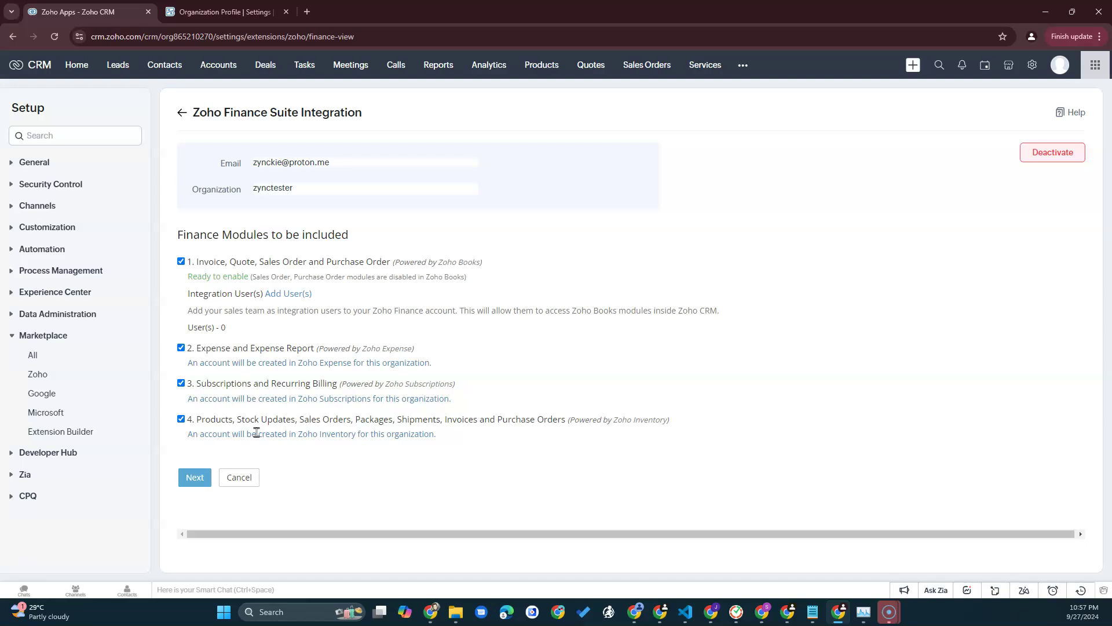
click(196, 476)
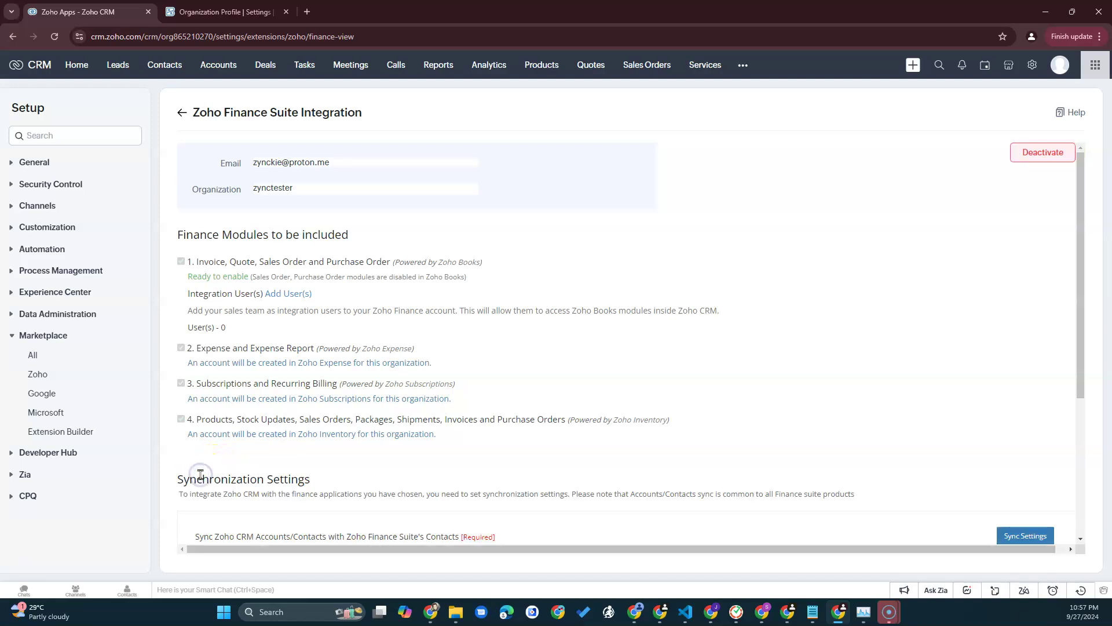
- Open the sync settings for CRM Accounts/Contacts and set the modules to synchronize to Accounts & their Contacts
scroll(330, 434, down, 4)
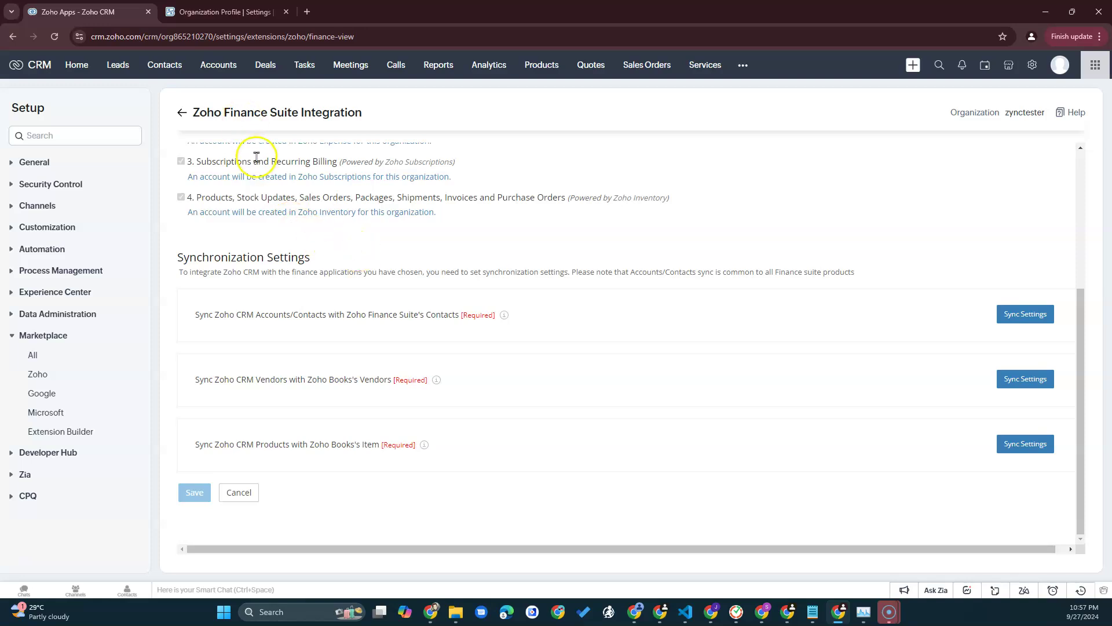
click(1034, 313)
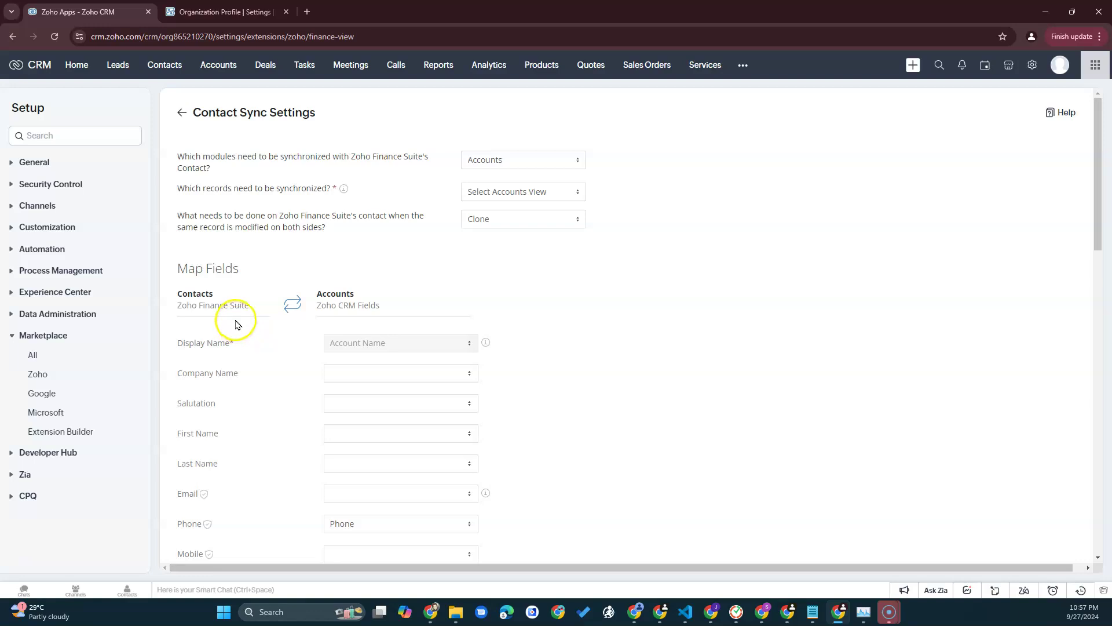
click(491, 163)
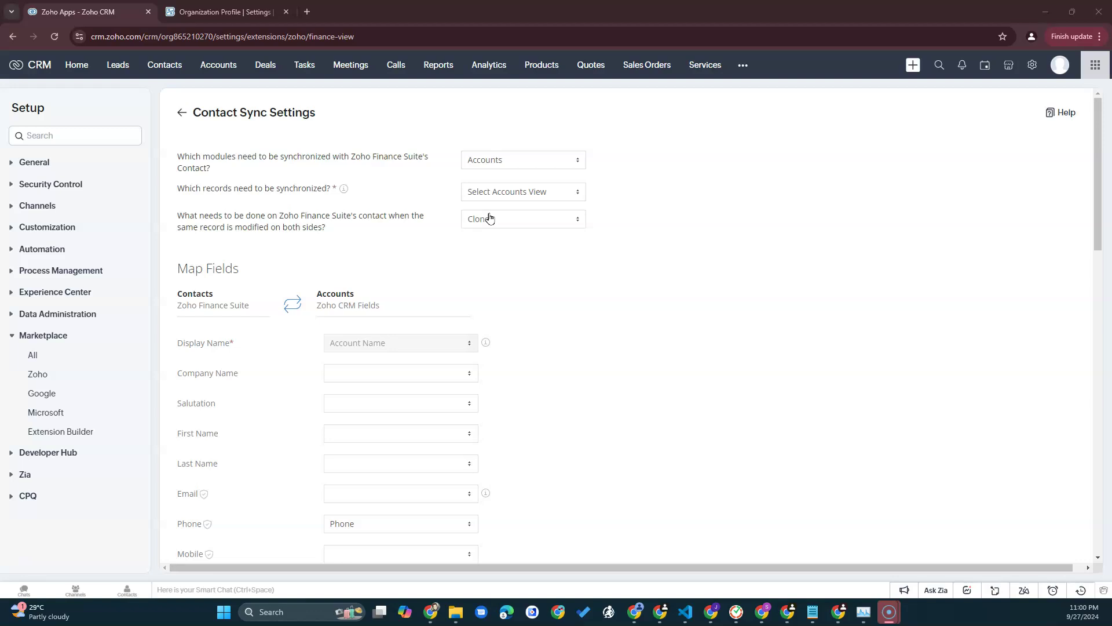
click(514, 160)
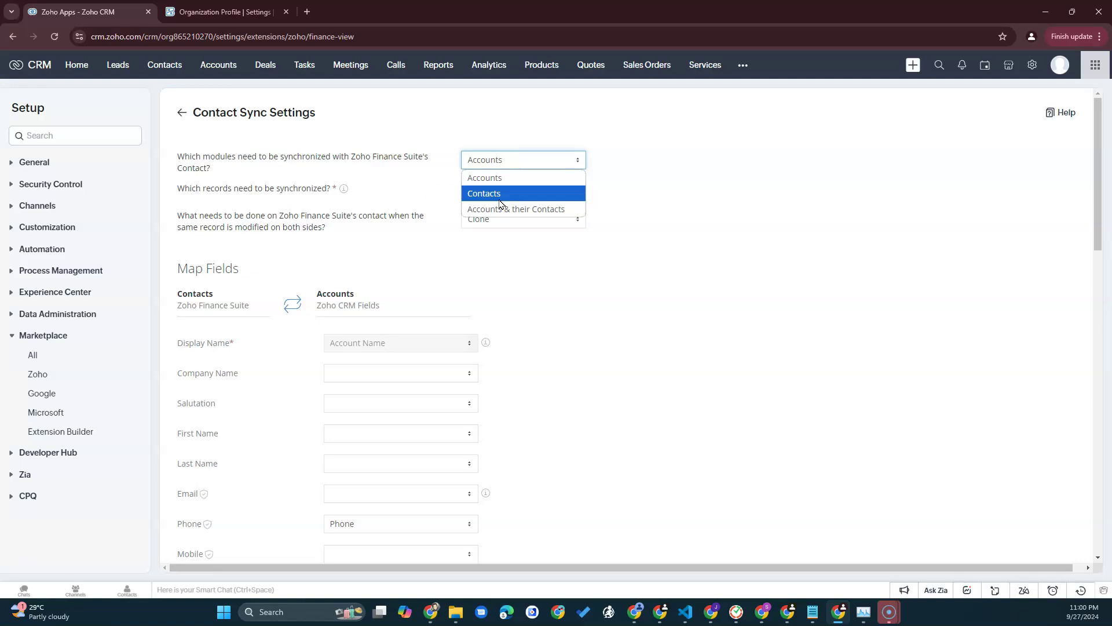
click(500, 200)
click(509, 160)
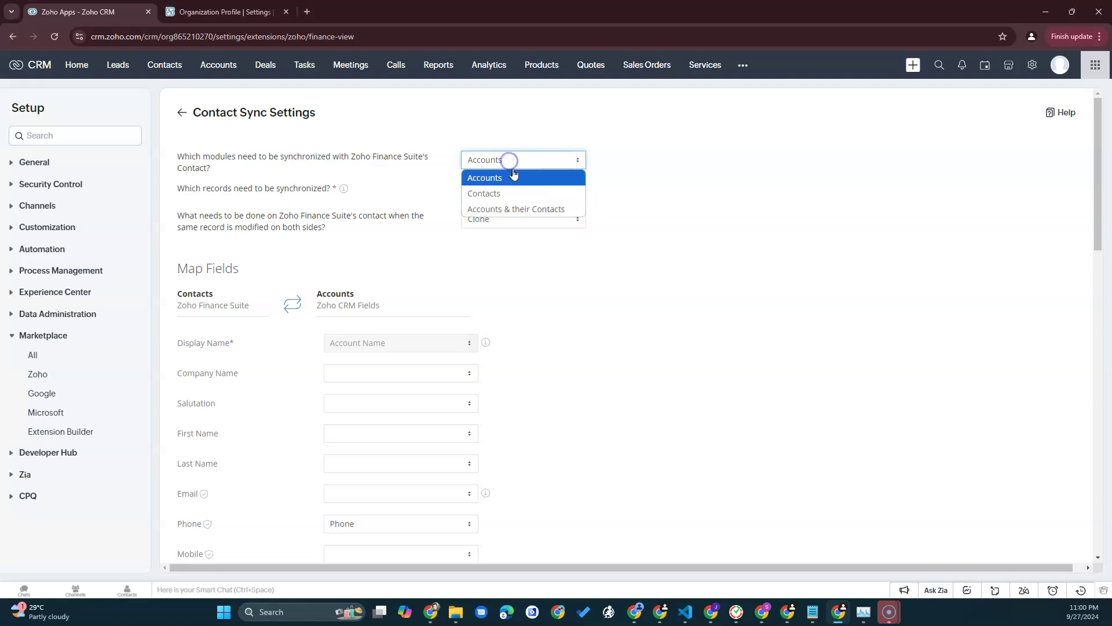
click(520, 210)
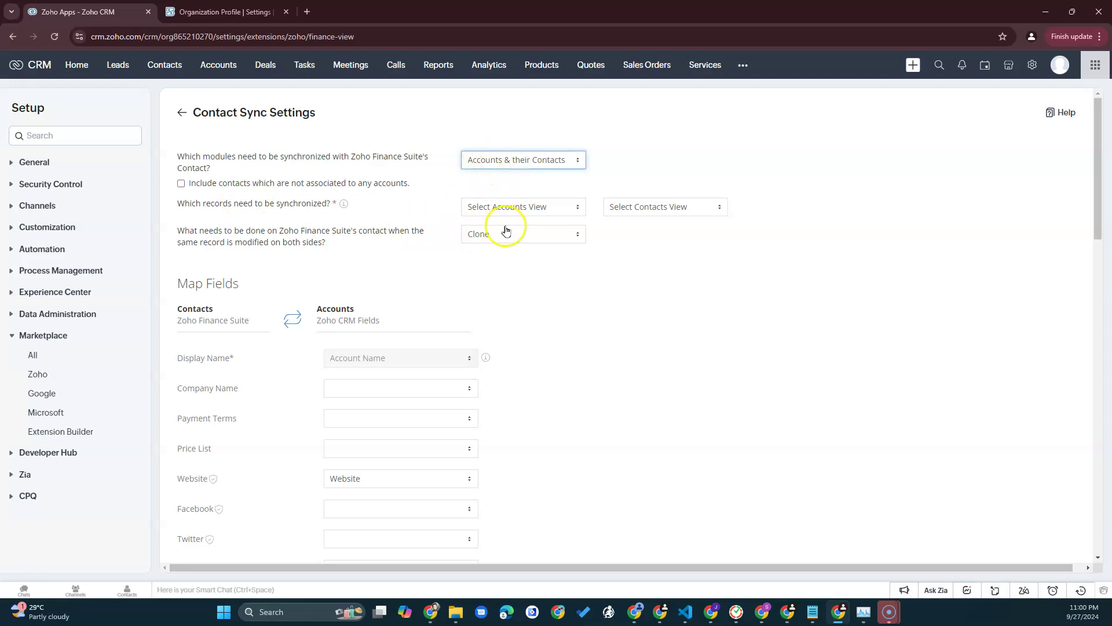
- Set the records to synchronize to All Accounts and All Contacts
click(538, 215)
click(529, 257)
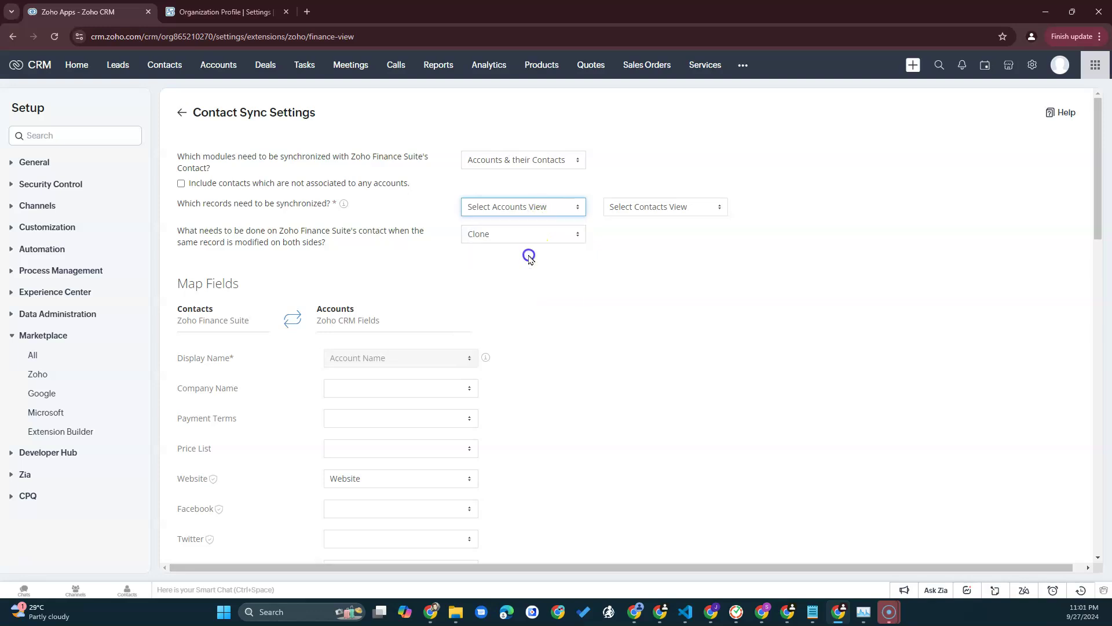
click(631, 214)
click(663, 254)
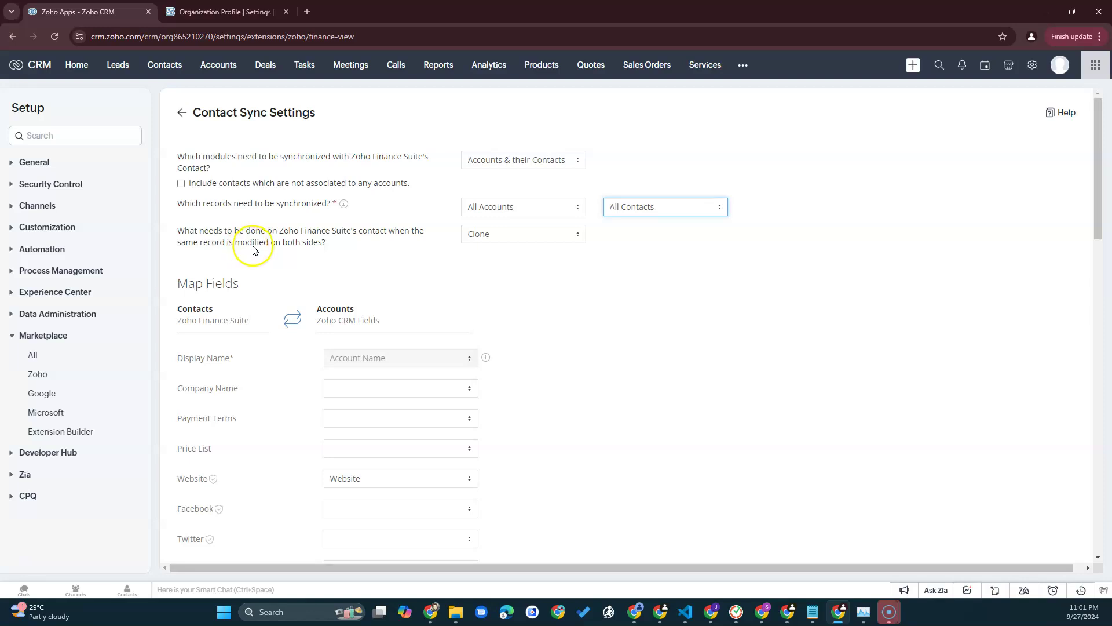
- Set records modified on both sides to Overwrite and include contacts not associated with any account
click(498, 236)
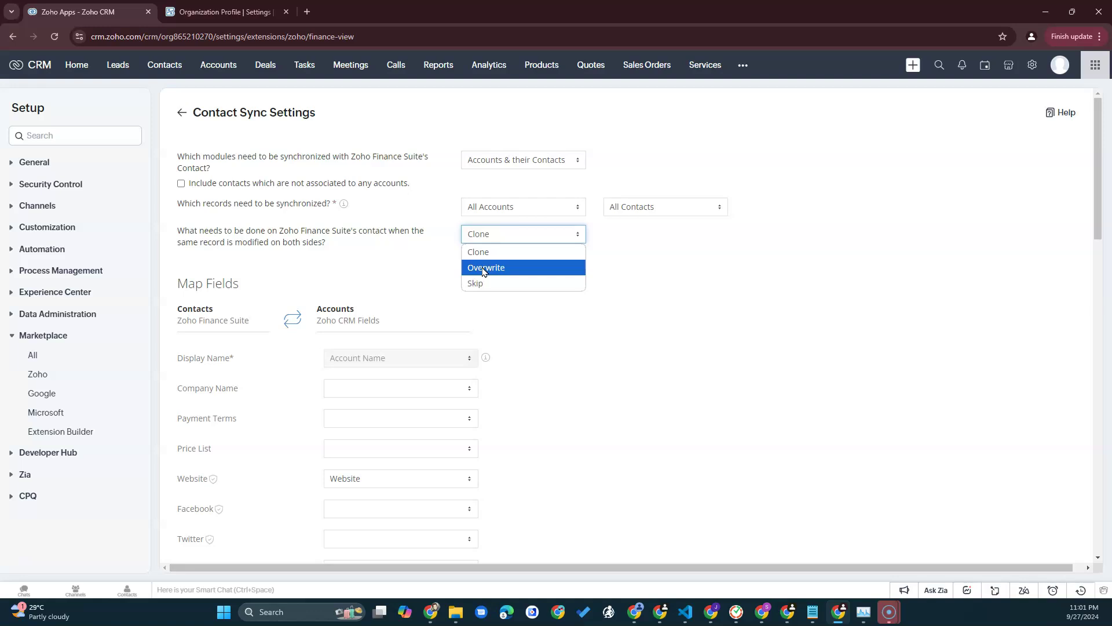
click(486, 268)
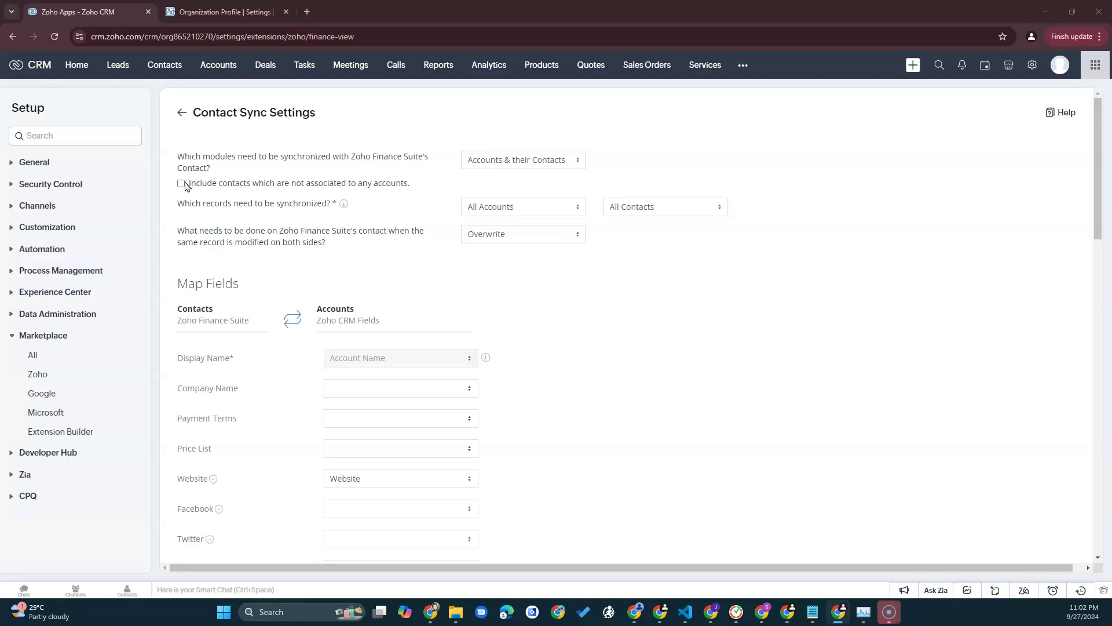
click(181, 183)
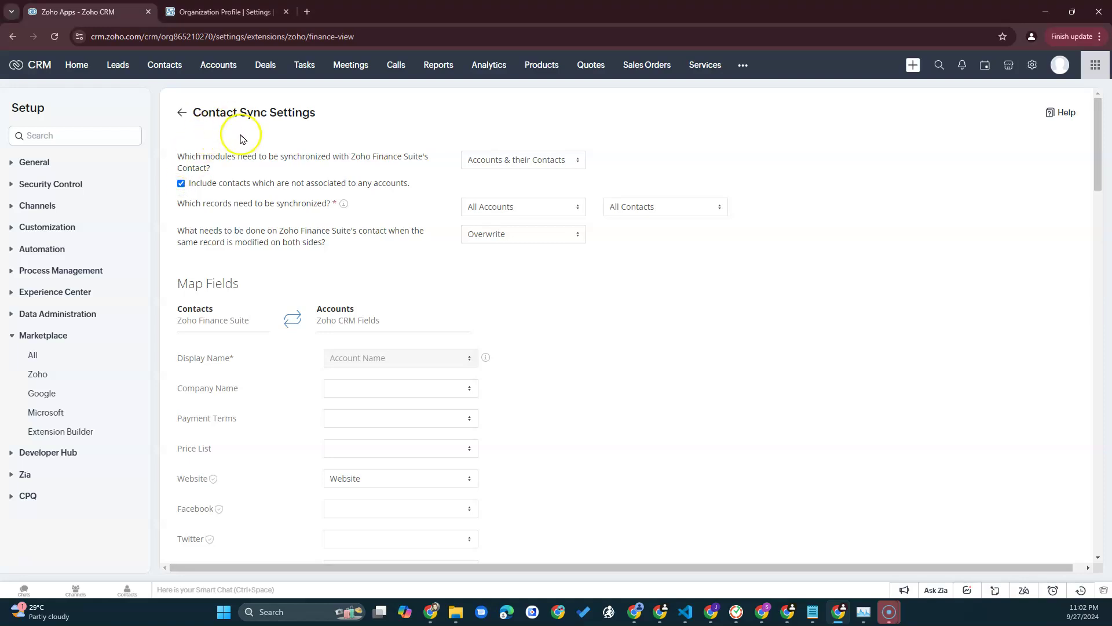
scroll(435, 380, down, 3)
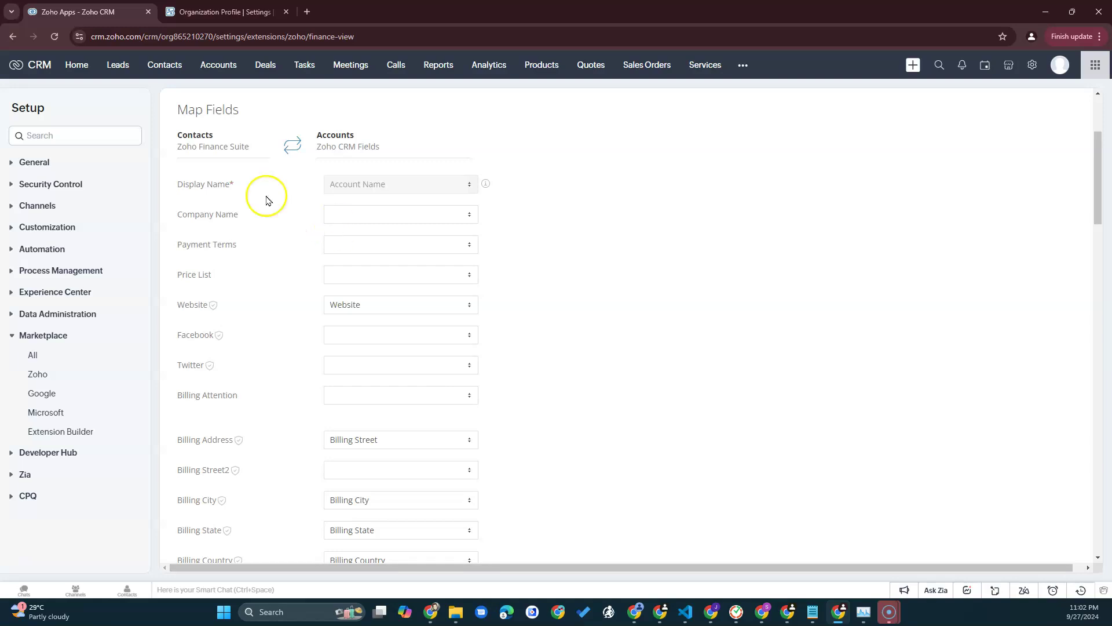
- Map the Finance Suite Company Name field to Account Name and check the CRM fields available for Payment Terms
click(365, 215)
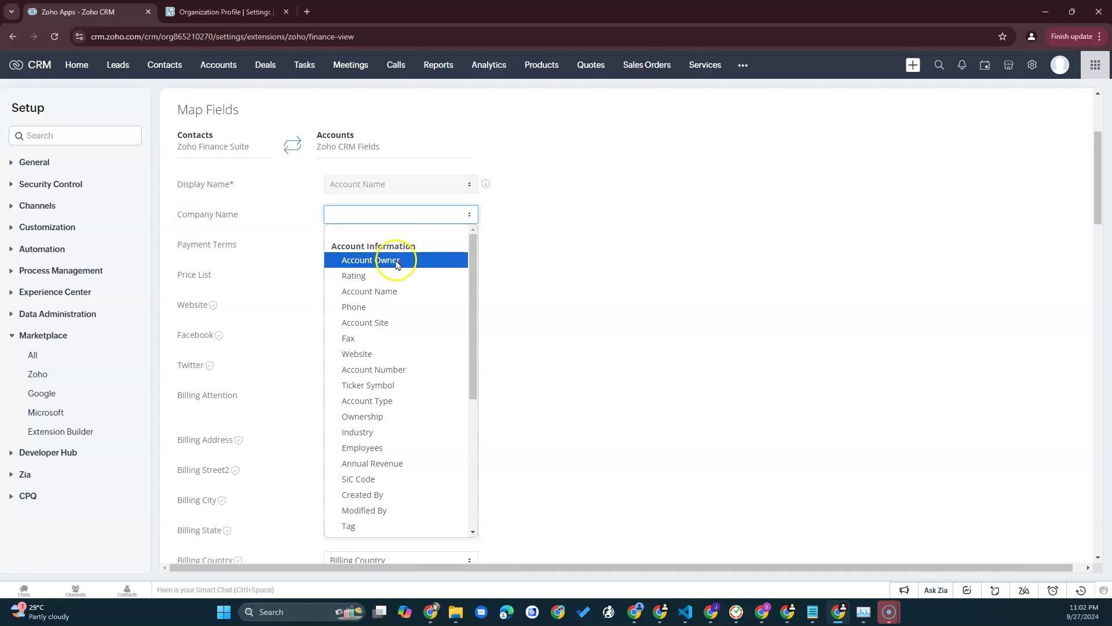
click(385, 291)
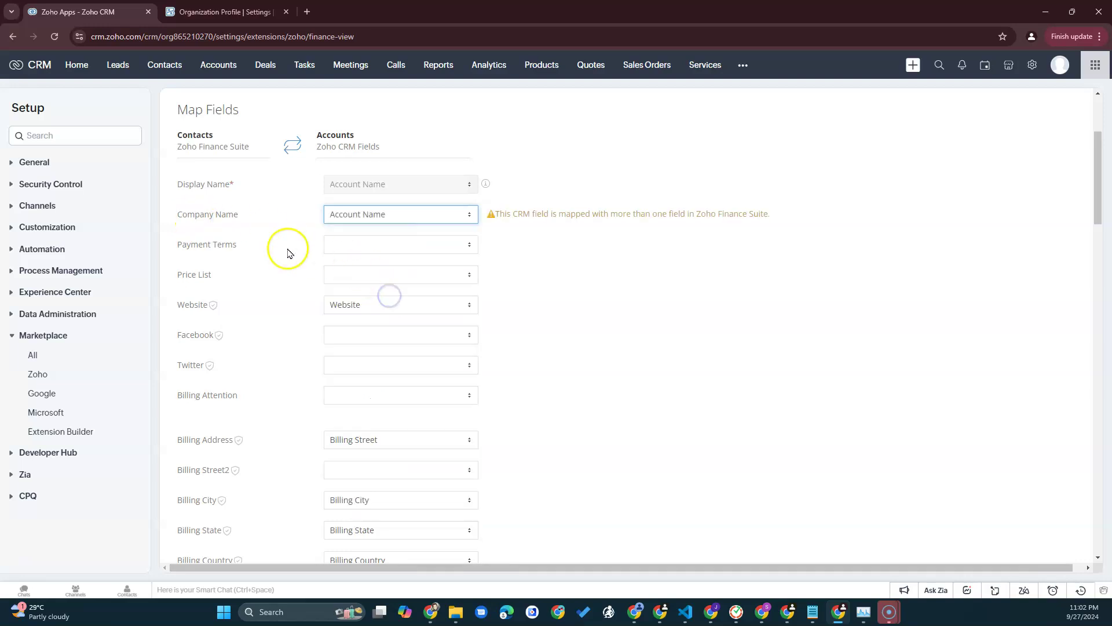
click(385, 246)
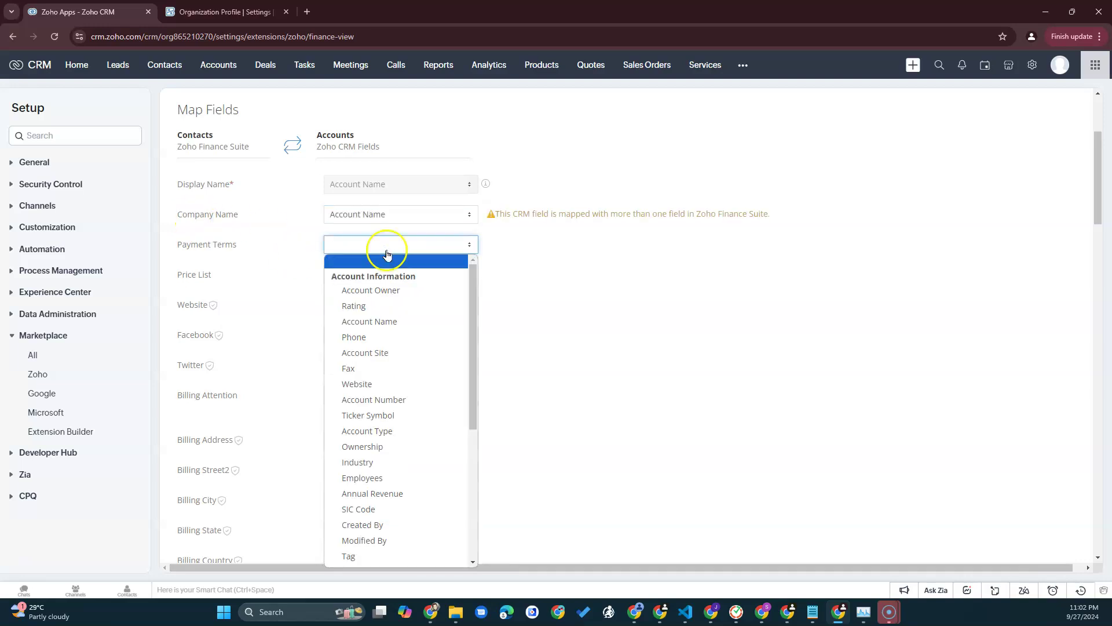
scroll(436, 369, down, 4)
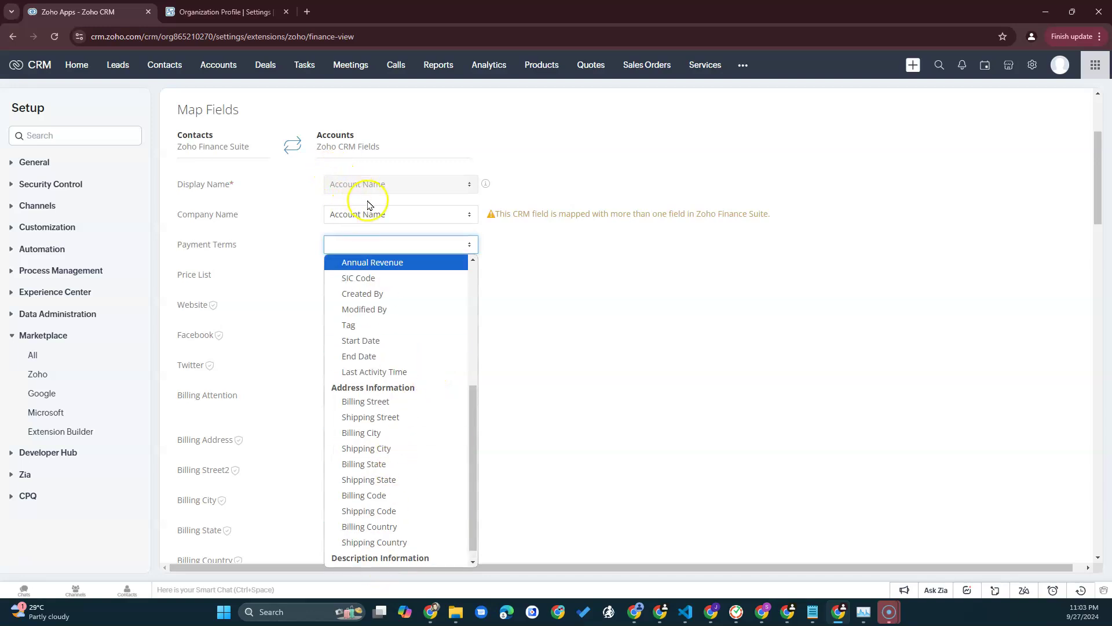
click(594, 254)
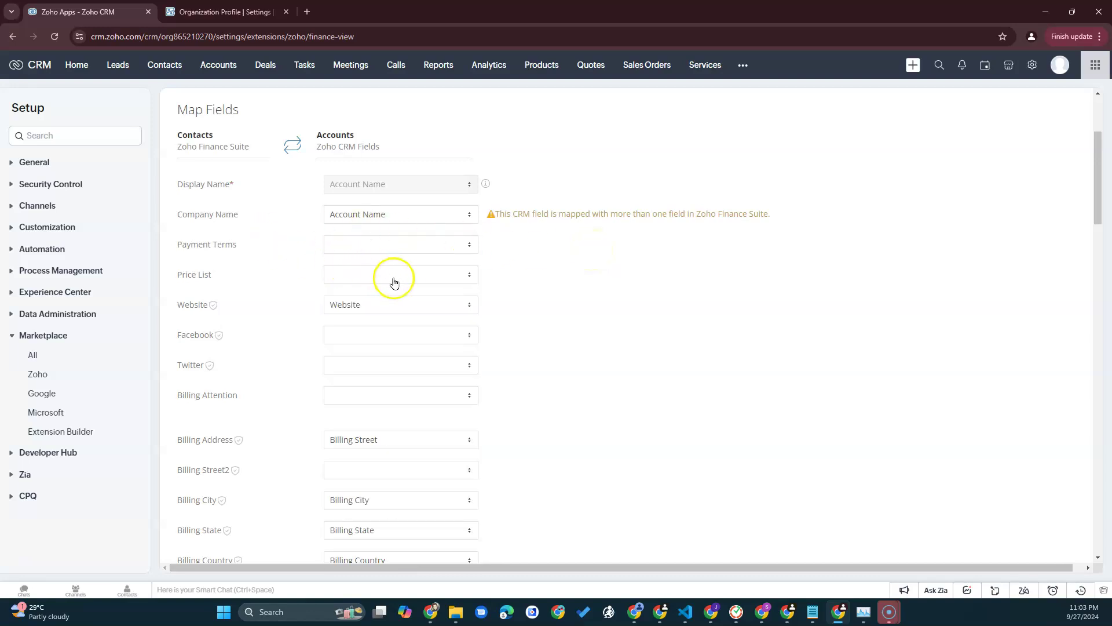
- Check the CRM fields available for Price List and reset the Facebook field mapping to blank
click(415, 278)
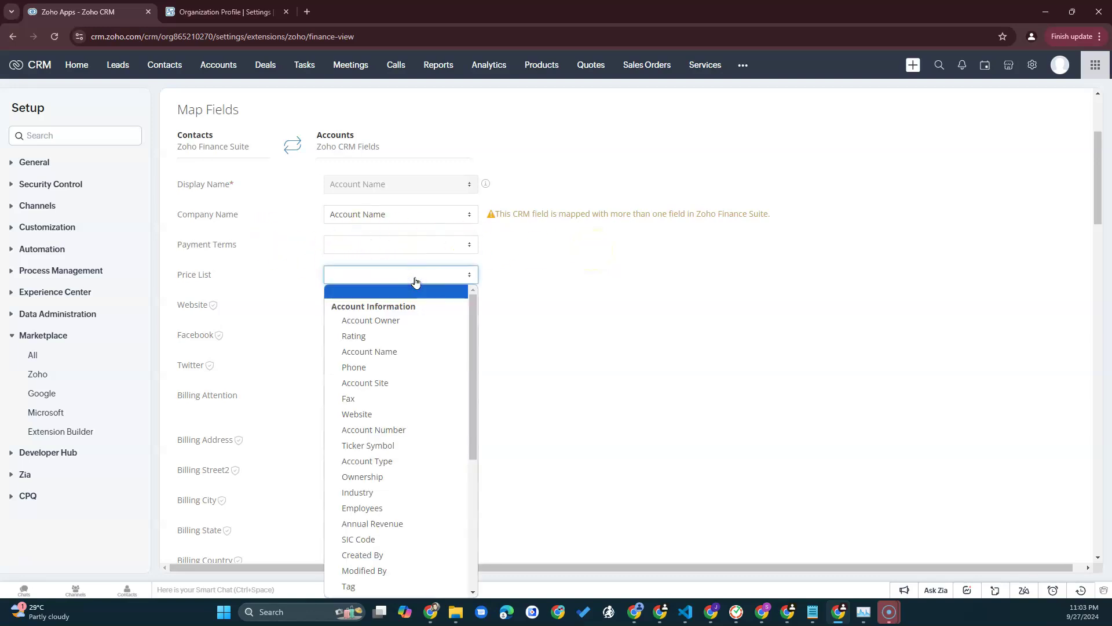
scroll(411, 328, down, 4)
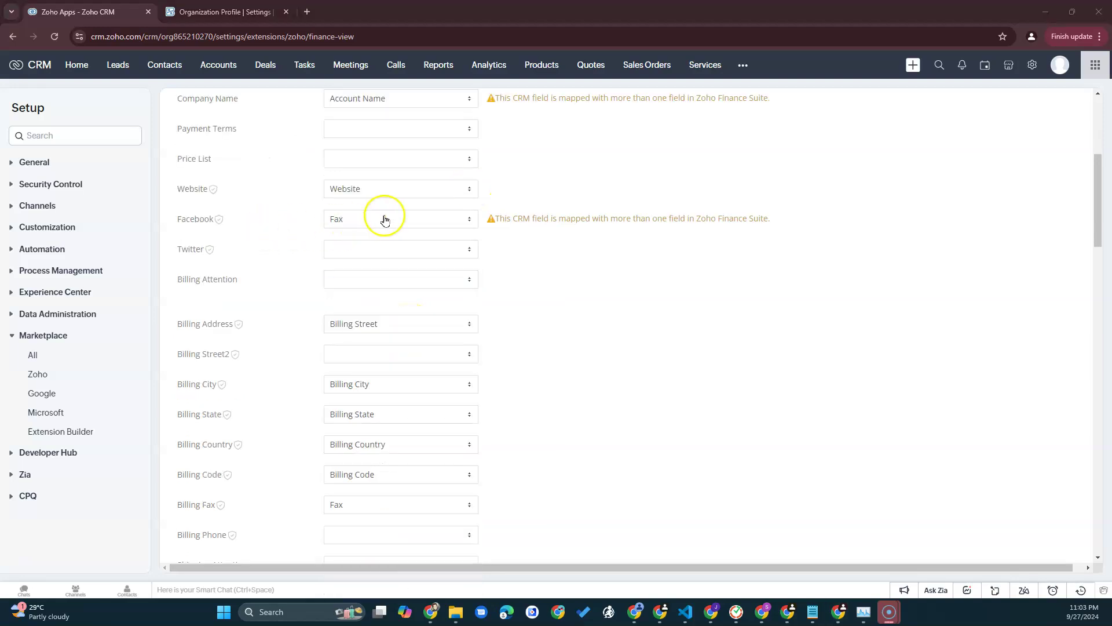
click(388, 229)
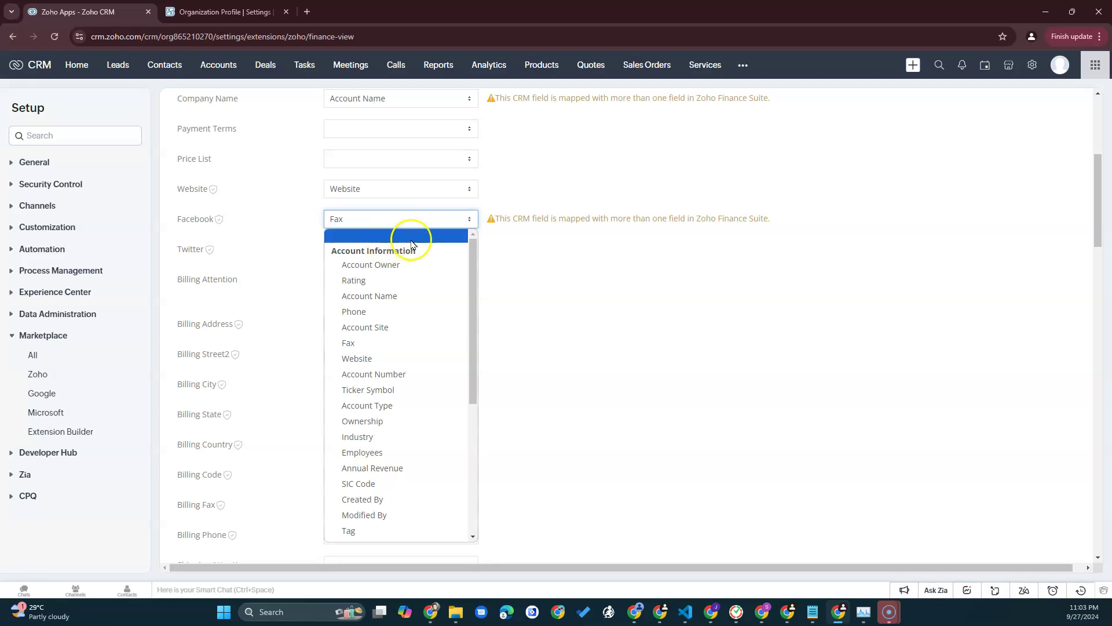
click(413, 237)
- Review the field mappings of Contacts to CRM Accounts and of Contact Persons to CRM Contacts
scroll(643, 191, up, 3)
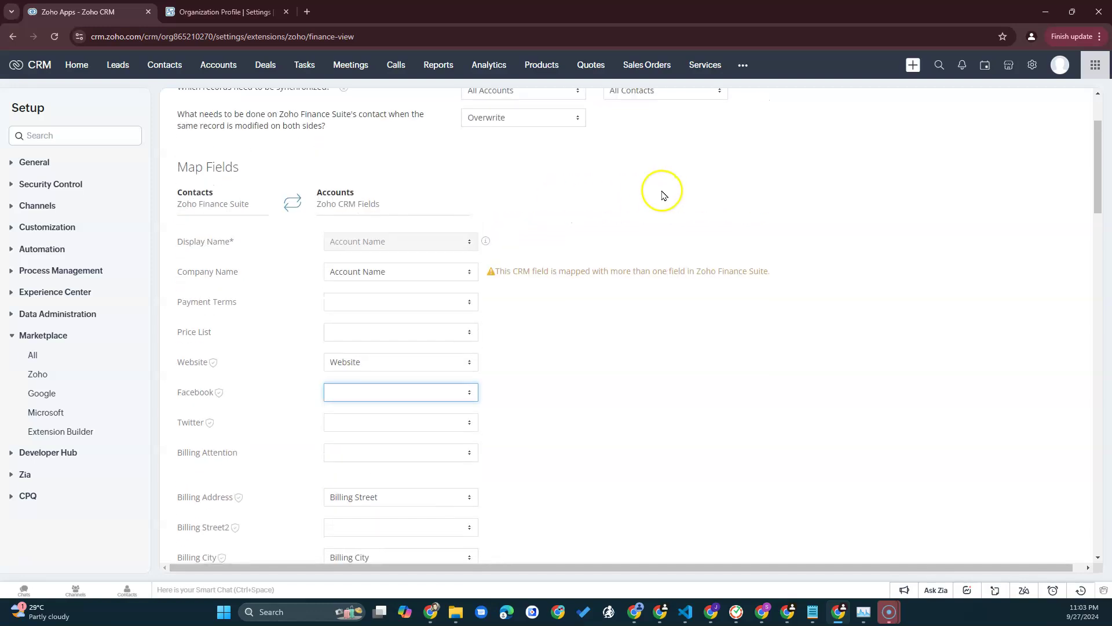
scroll(475, 229, down, 2)
scroll(392, 194, up, 2)
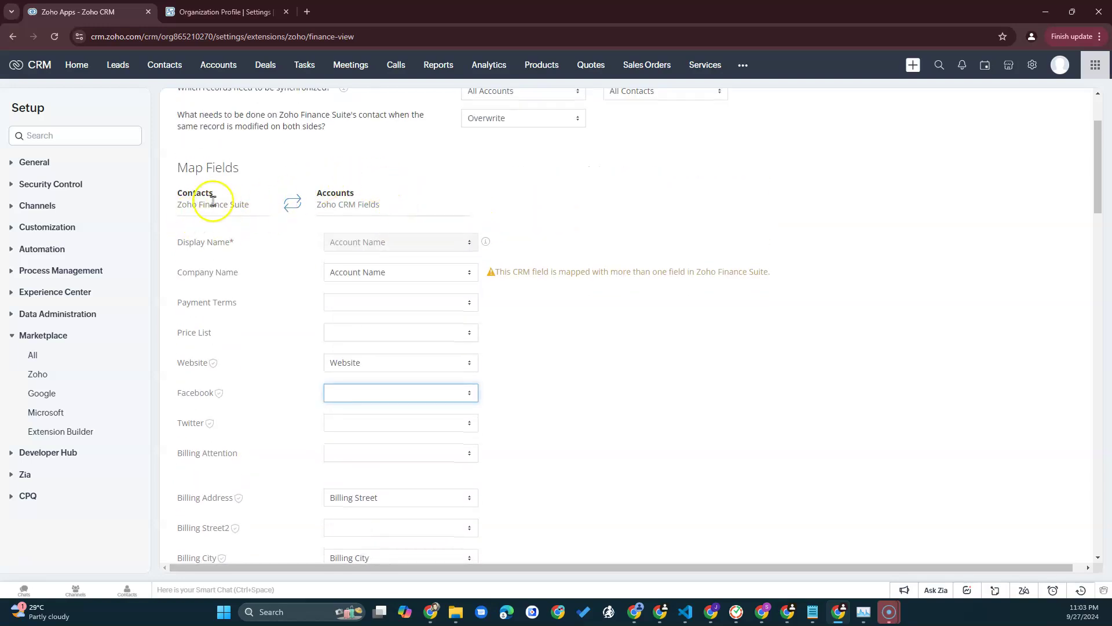
scroll(602, 318, down, 2)
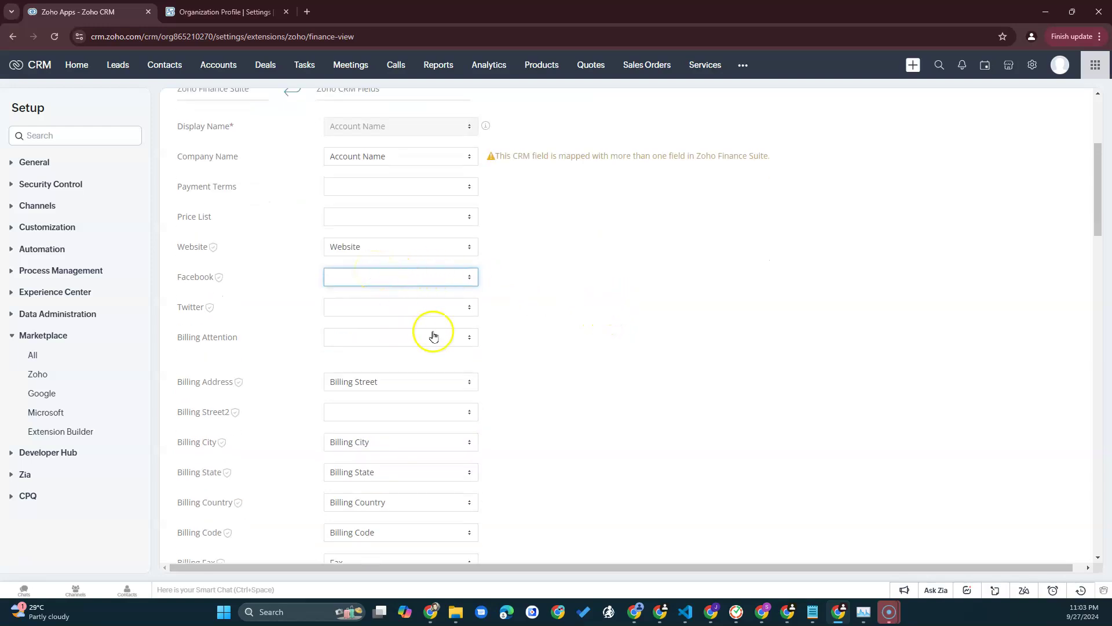
scroll(432, 333, down, 4)
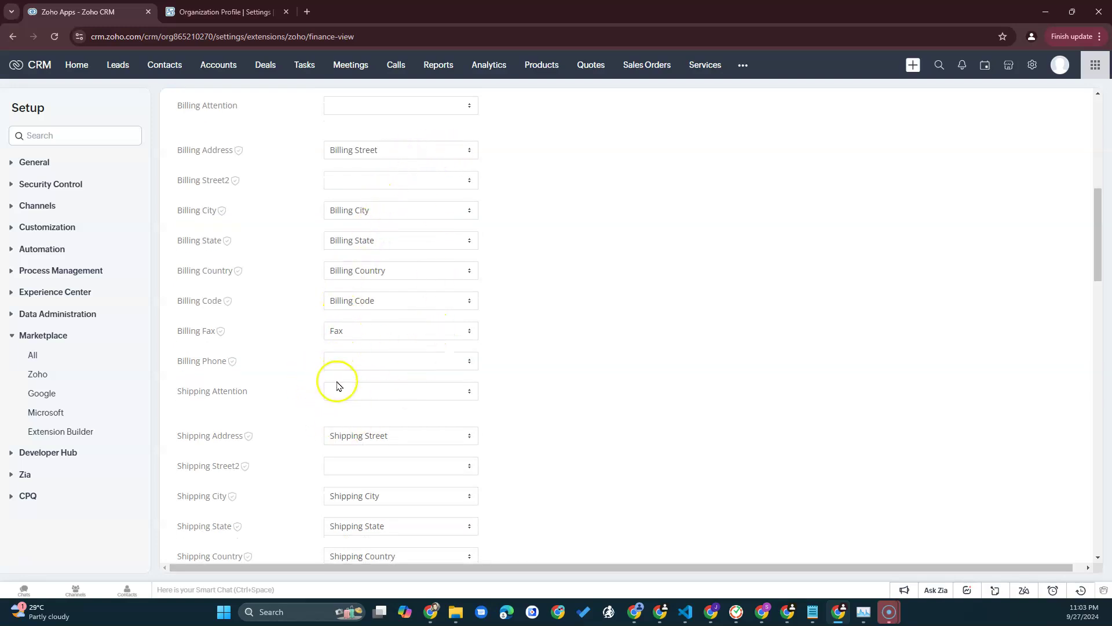
scroll(336, 379, down, 3)
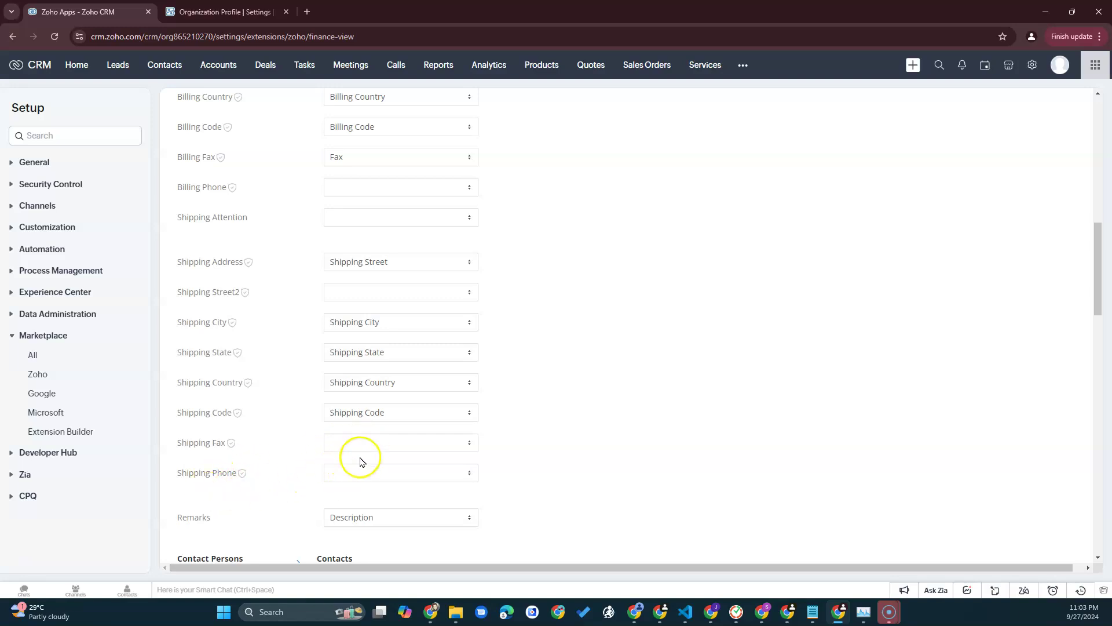
scroll(362, 451, down, 3)
scroll(360, 453, down, 3)
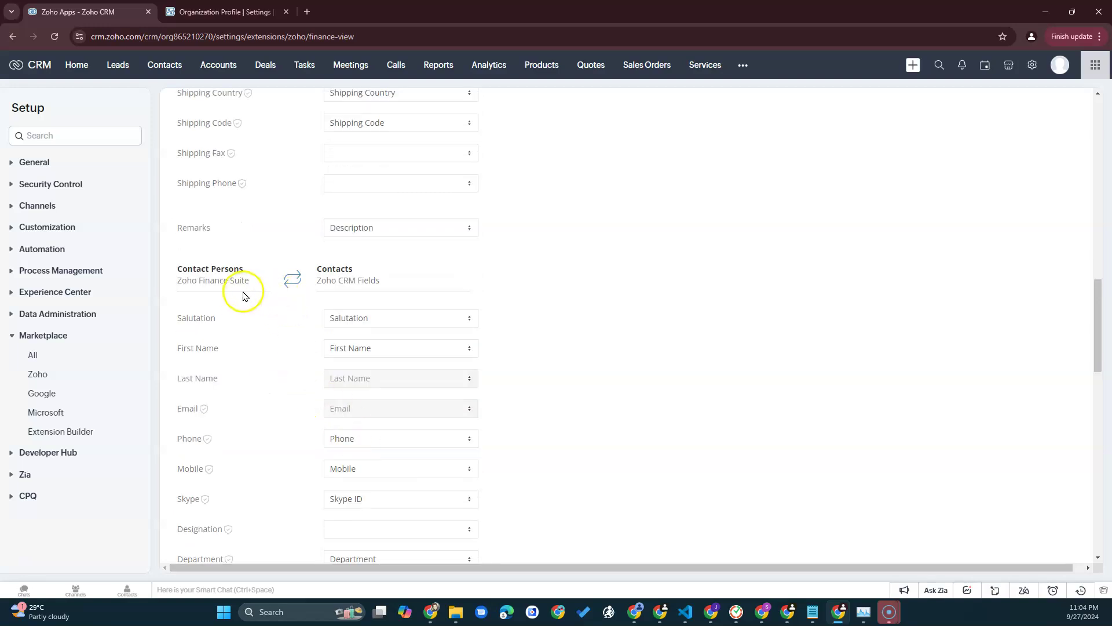
scroll(413, 371, down, 3)
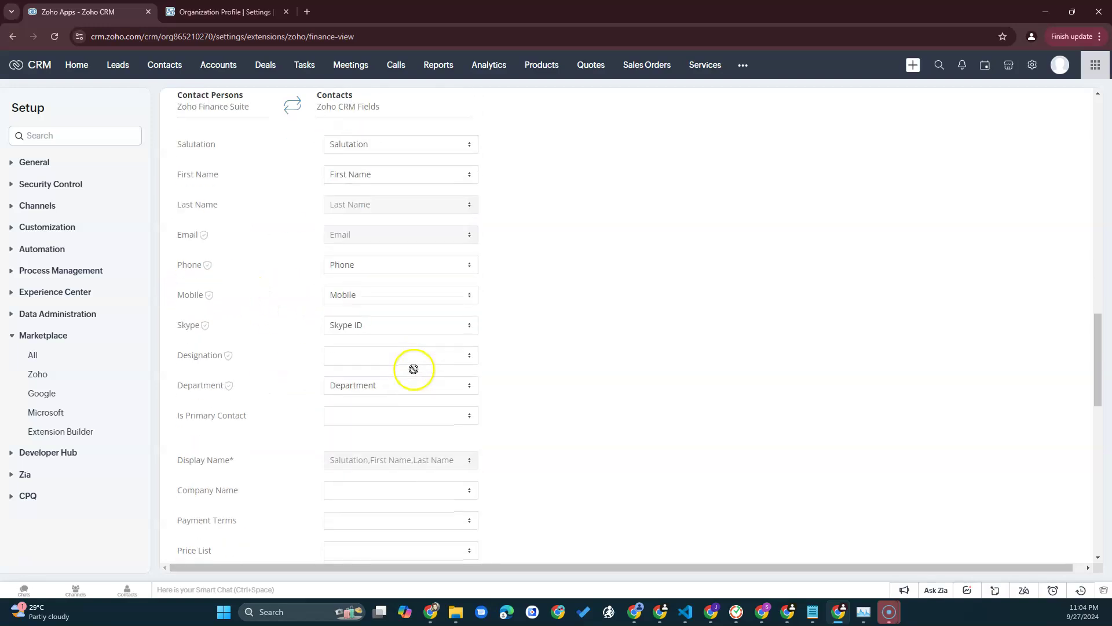
scroll(400, 367, down, 4)
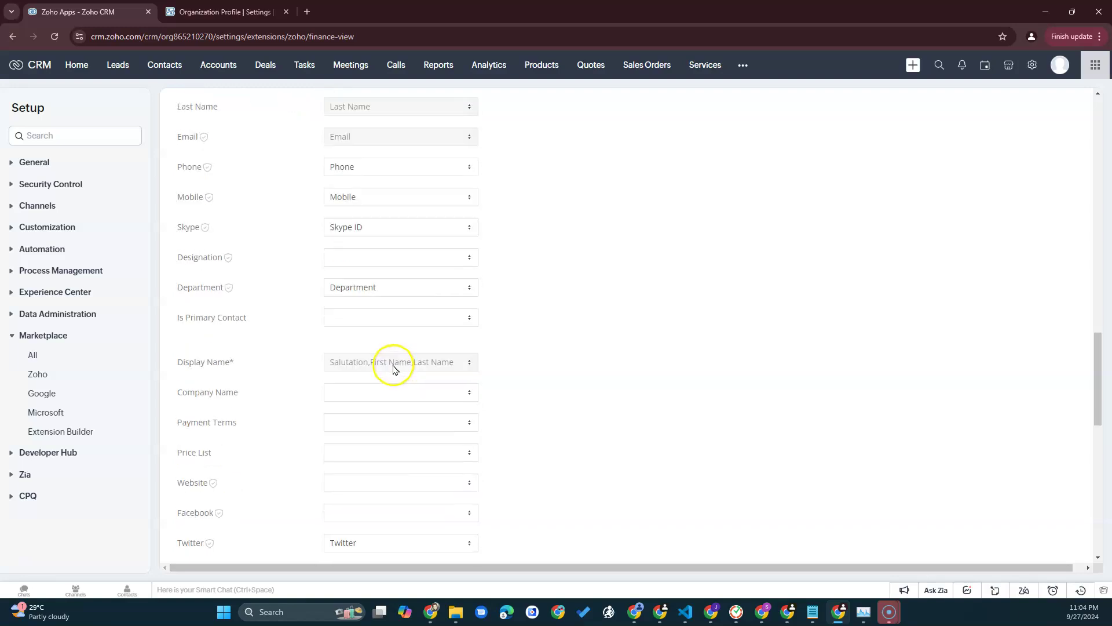
scroll(389, 368, up, 4)
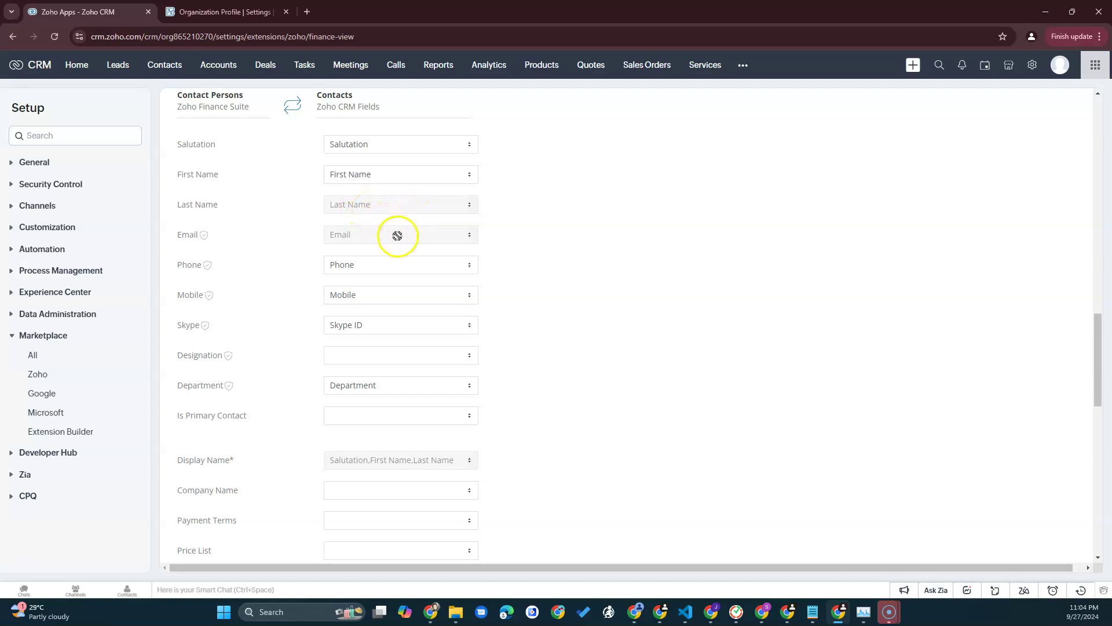
- Finish the Accounts and Contacts sync settings and accept the Overwrite option
scroll(421, 331, down, 3)
scroll(421, 331, down, 10)
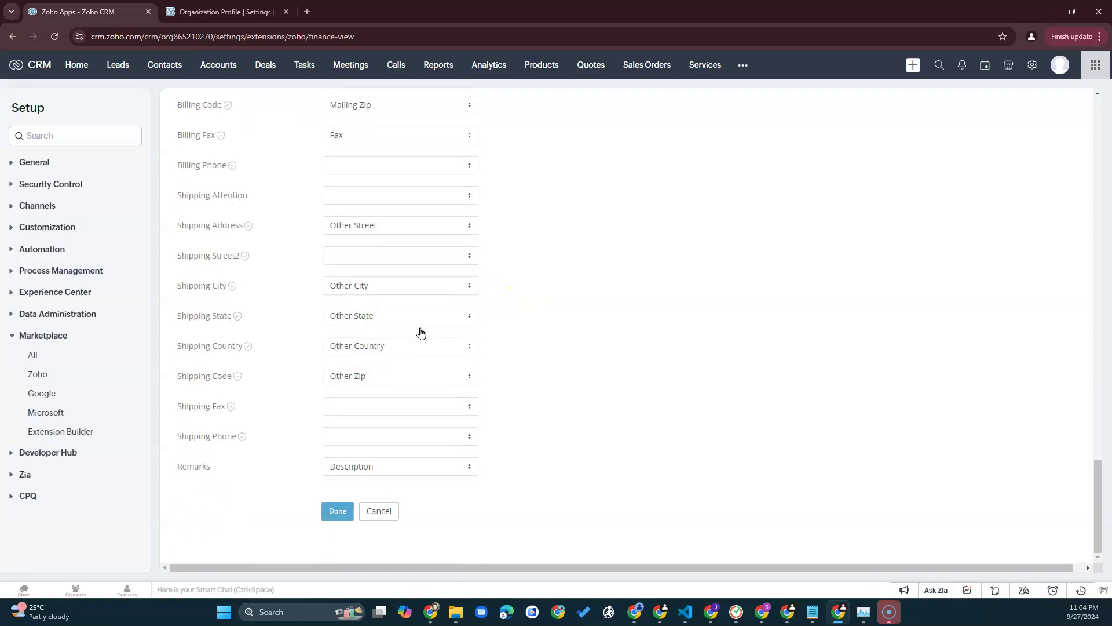
click(335, 511)
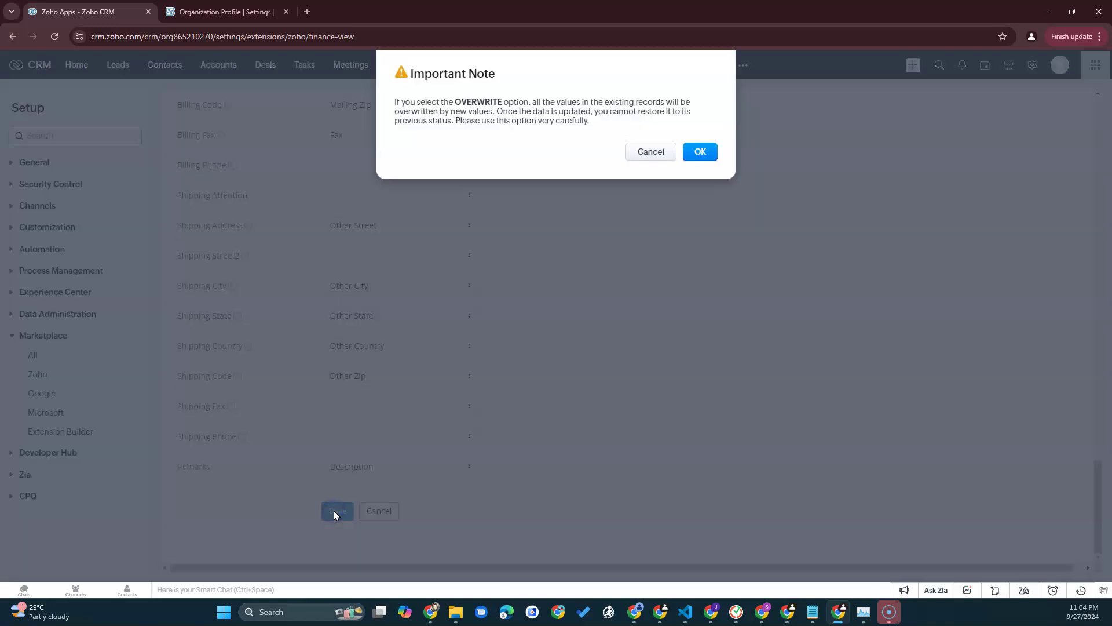
click(700, 152)
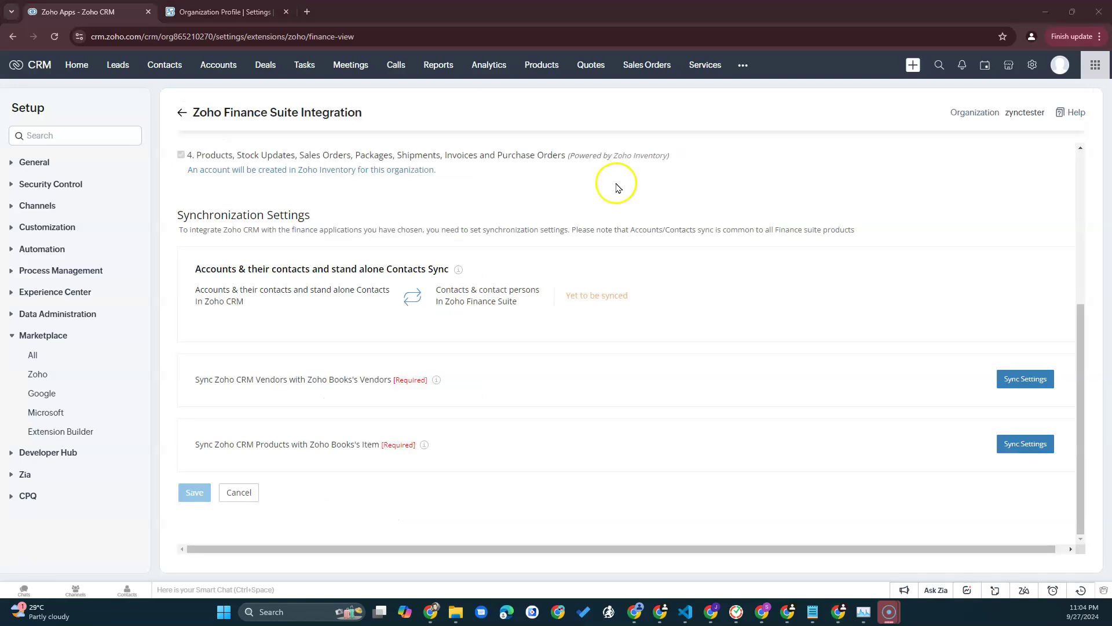
- Open the vendor sync settings, set records modified on both sides to Overwrite, and synchronize All Vendors
click(1026, 380)
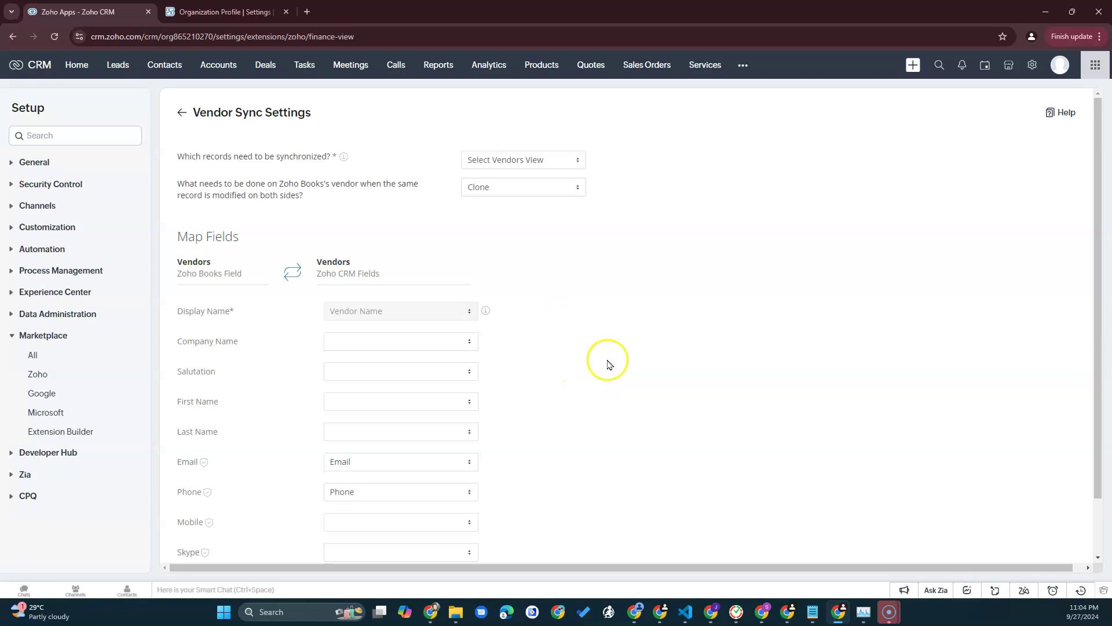
click(509, 188)
click(499, 220)
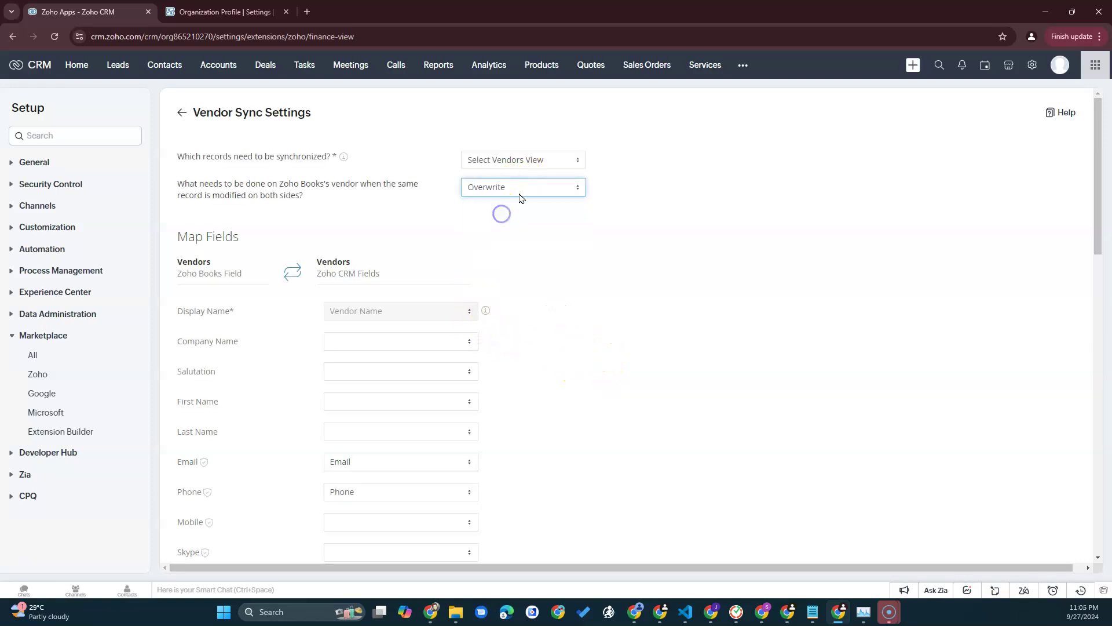
click(539, 160)
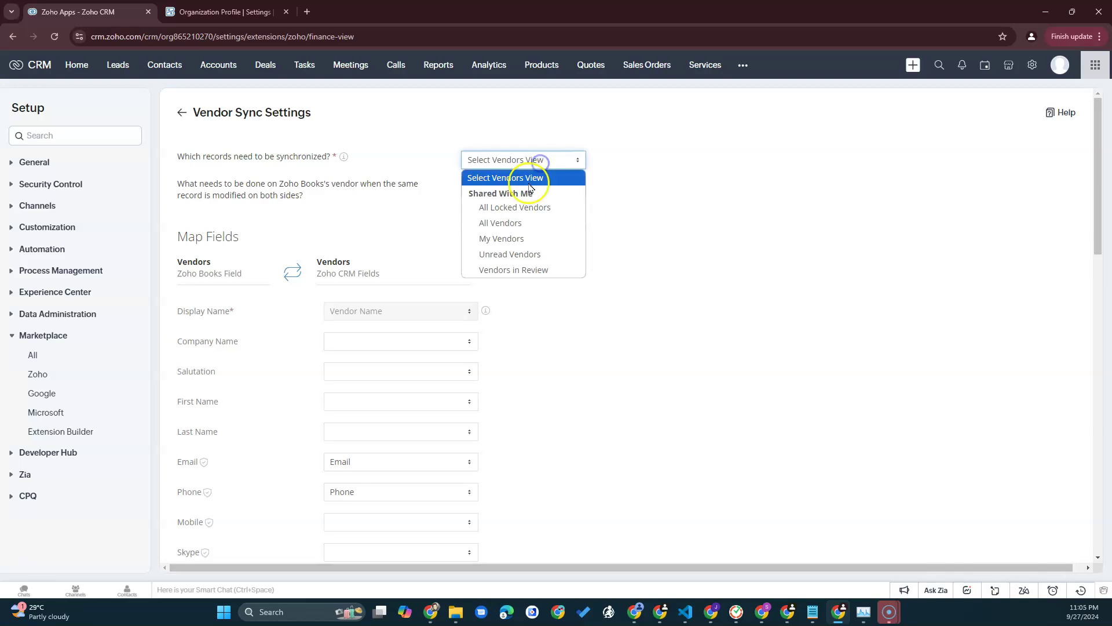
click(506, 232)
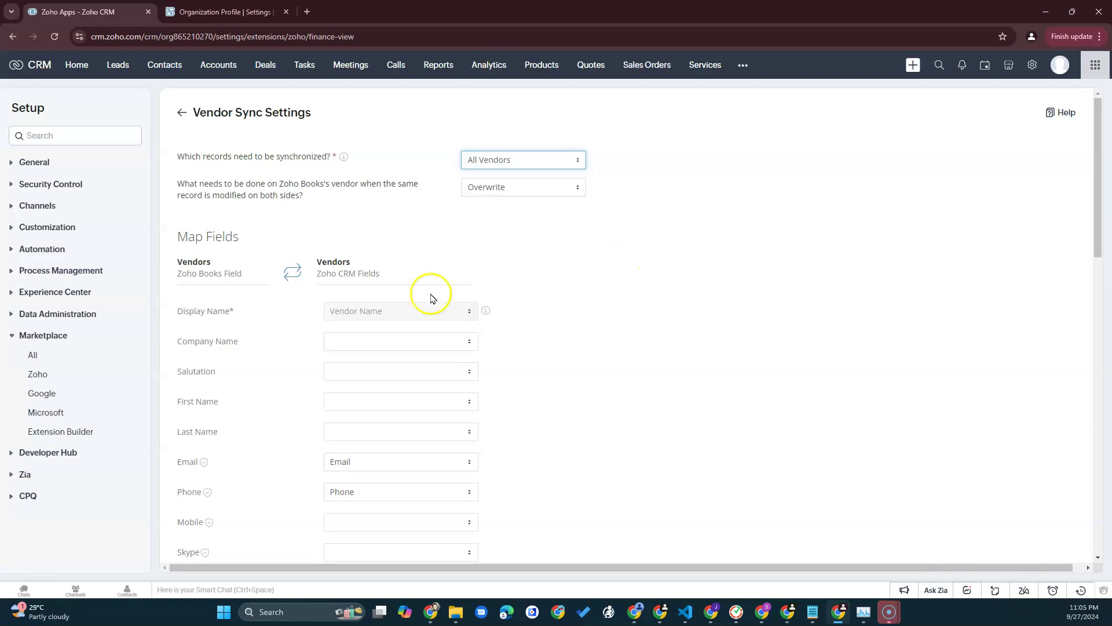
- Map the vendor Company Name field in Zoho Books to the CRM field Vendor Name
click(398, 342)
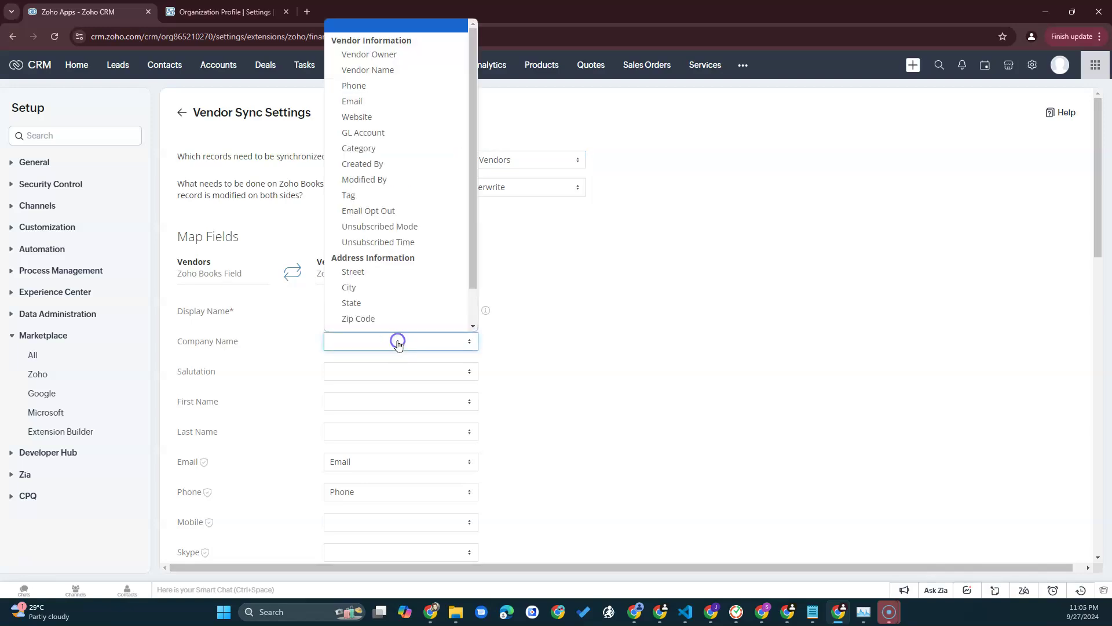
click(391, 63)
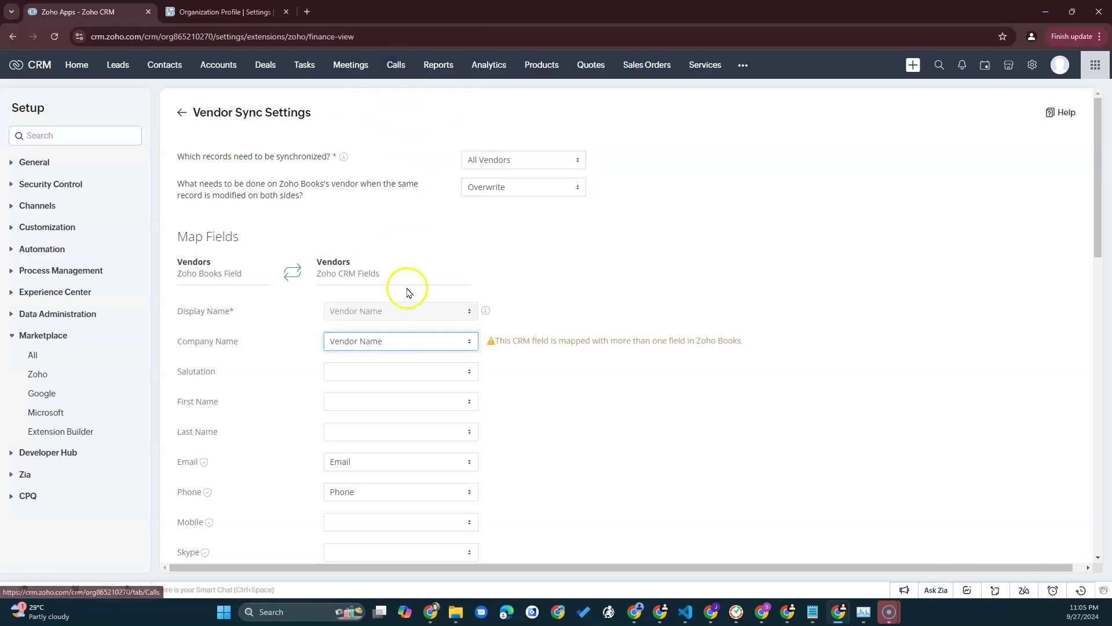
click(387, 349)
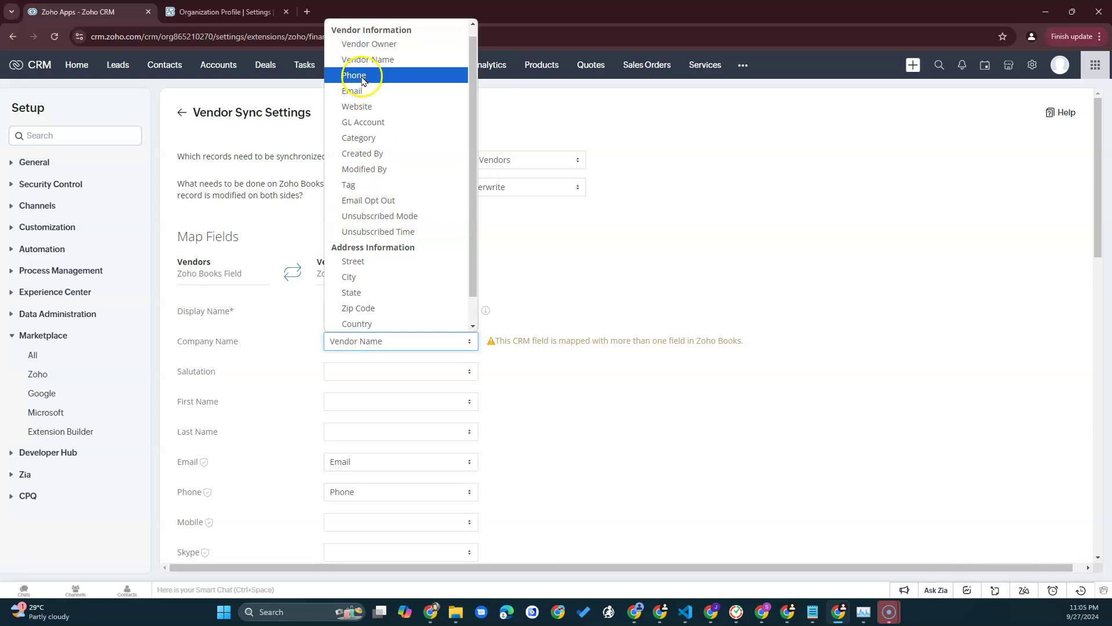
scroll(393, 199, down, 1)
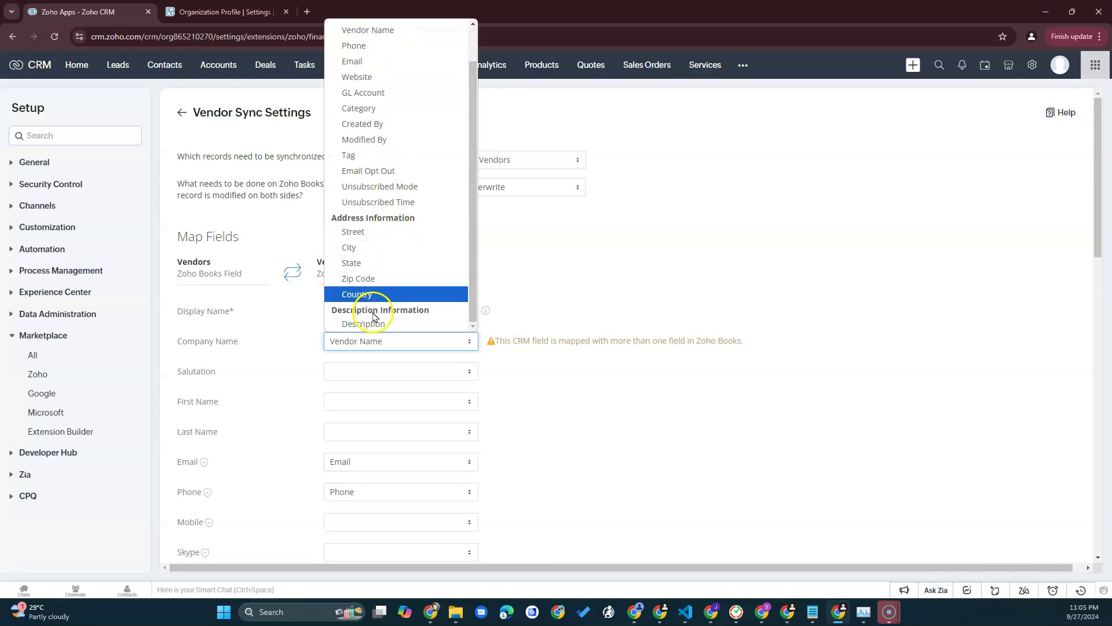
scroll(373, 115, up, 1)
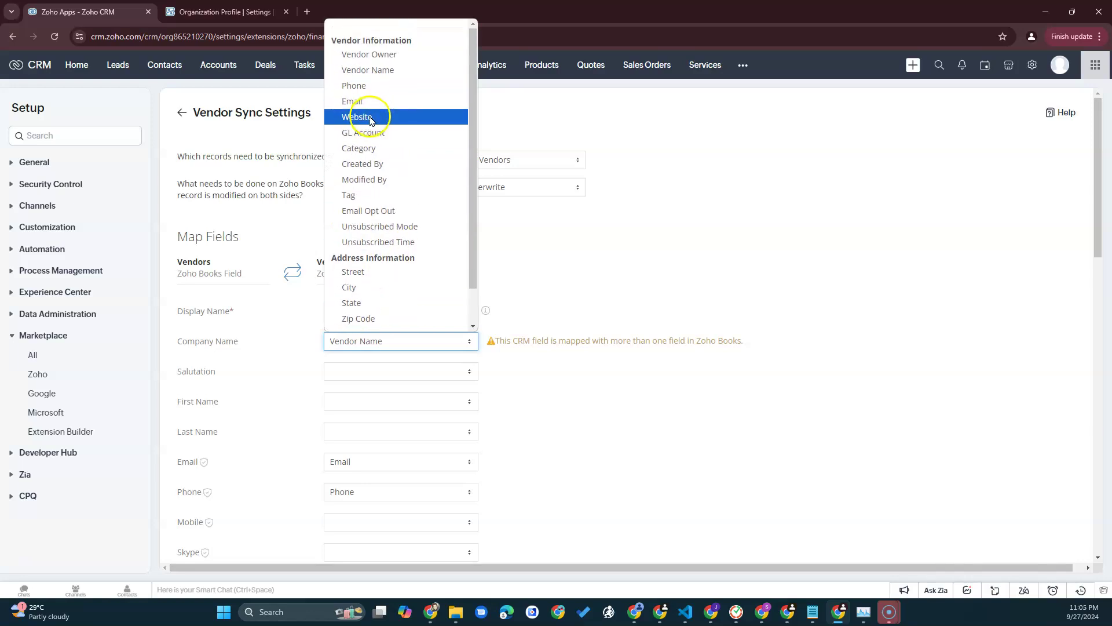
click(390, 71)
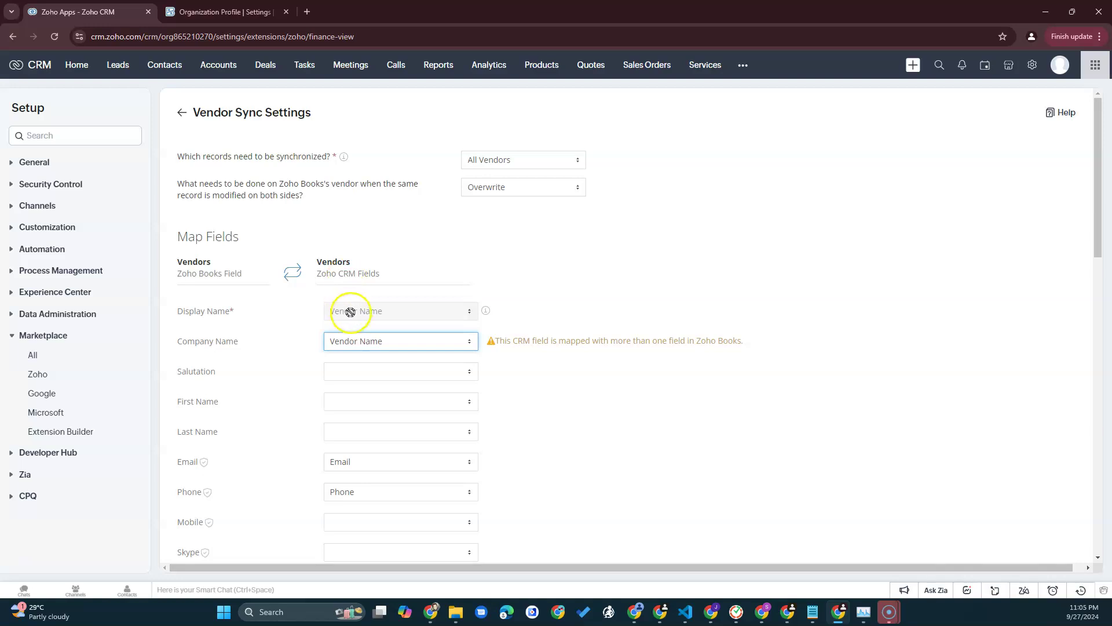
- Review the remaining vendor field mappings and reset the Company Name mapping to blank
scroll(356, 318, down, 2)
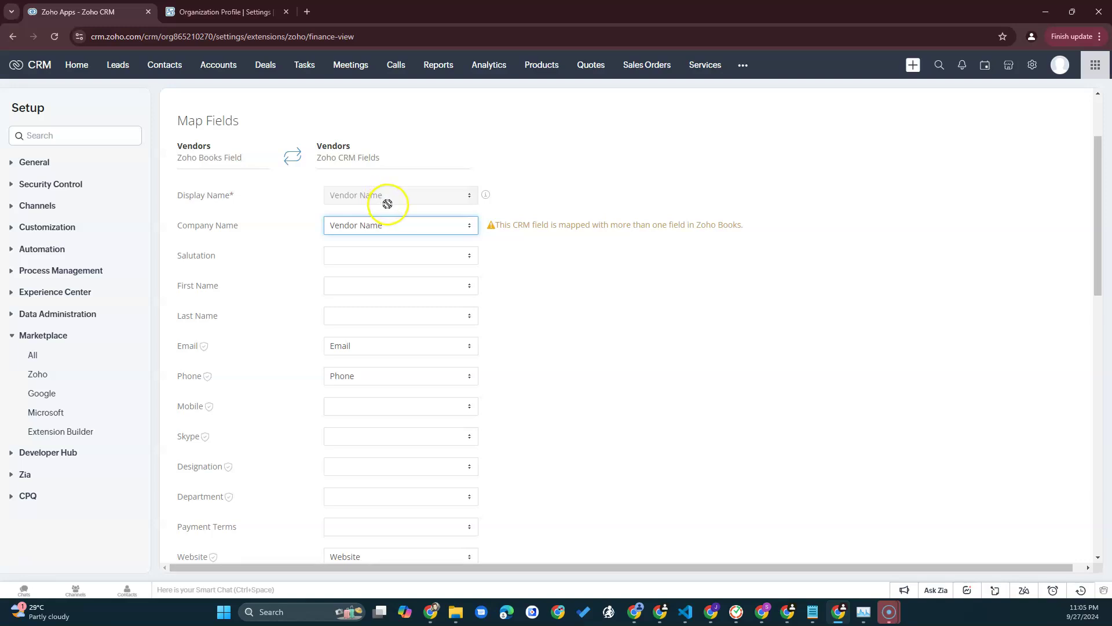
scroll(448, 260, down, 3)
scroll(451, 261, down, 10)
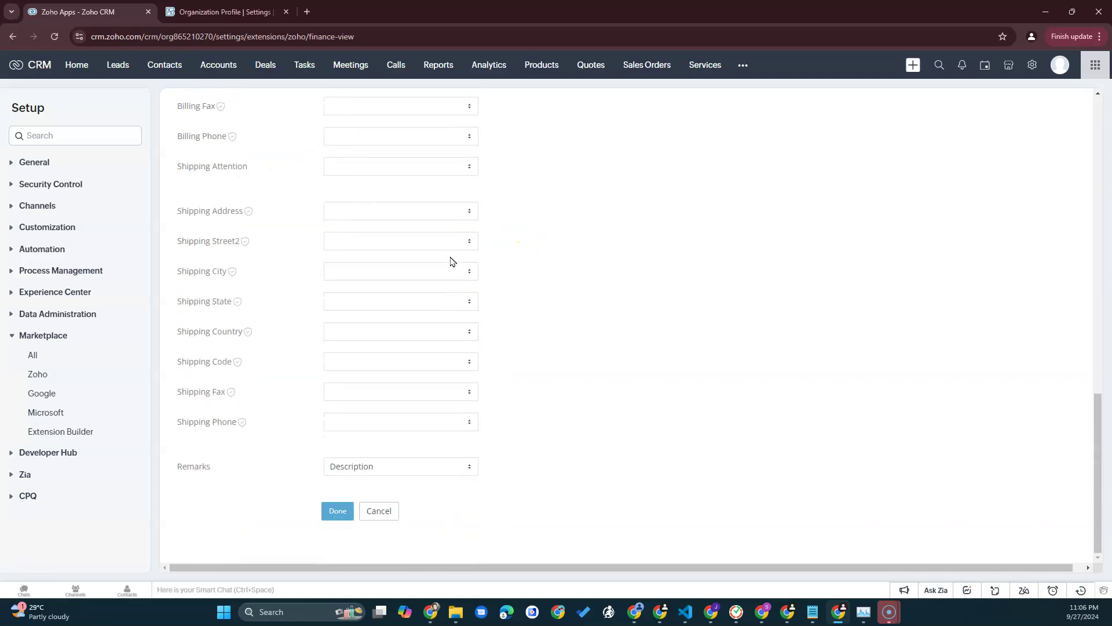
scroll(449, 258, up, 13)
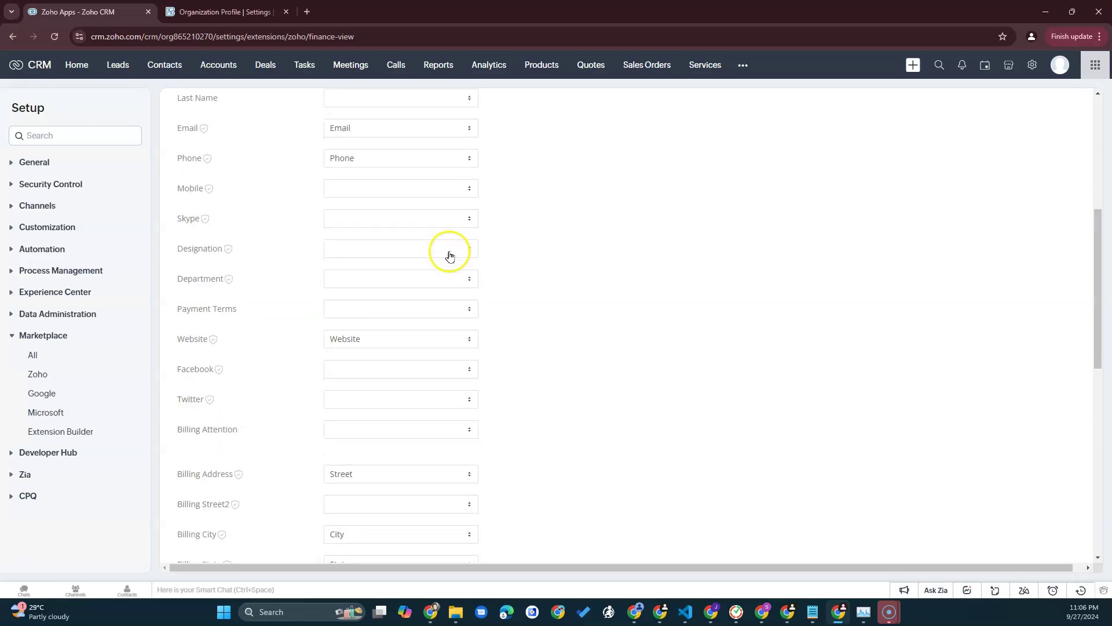
click(446, 218)
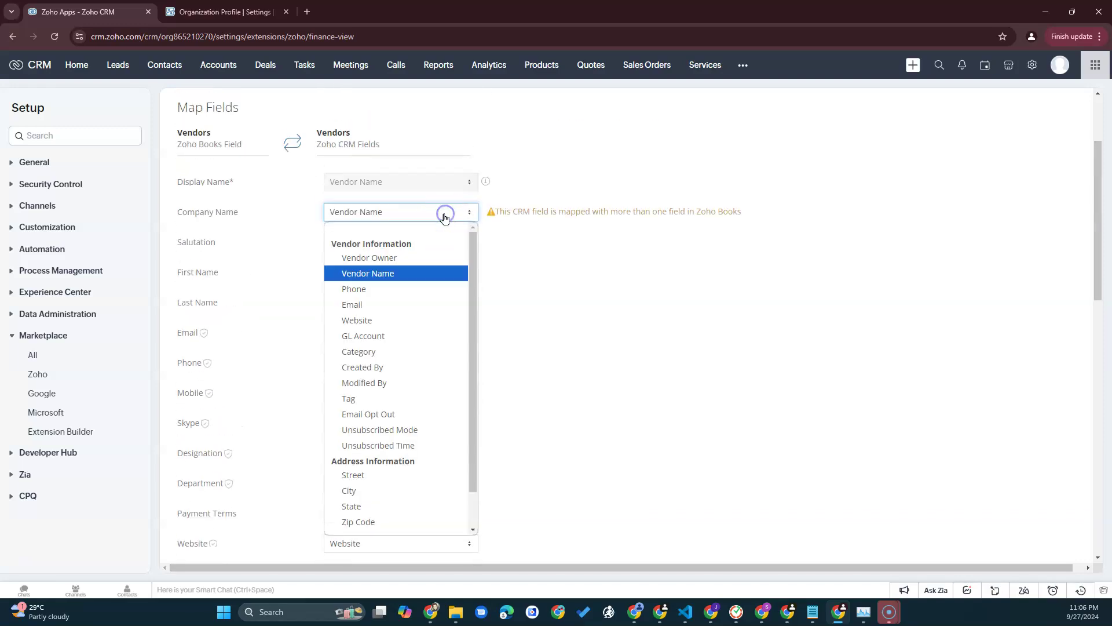
click(405, 231)
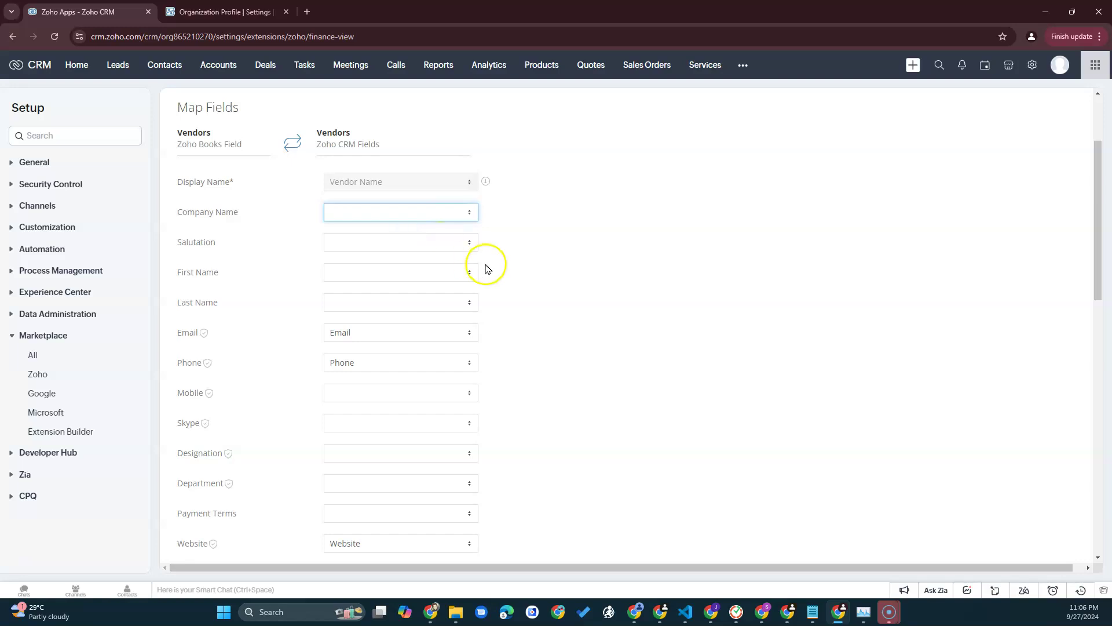
- Examine the CRM fields available for mapping the vendor First Name, leaving the mapping blank
scroll(487, 269, down, 2)
scroll(486, 266, up, 1)
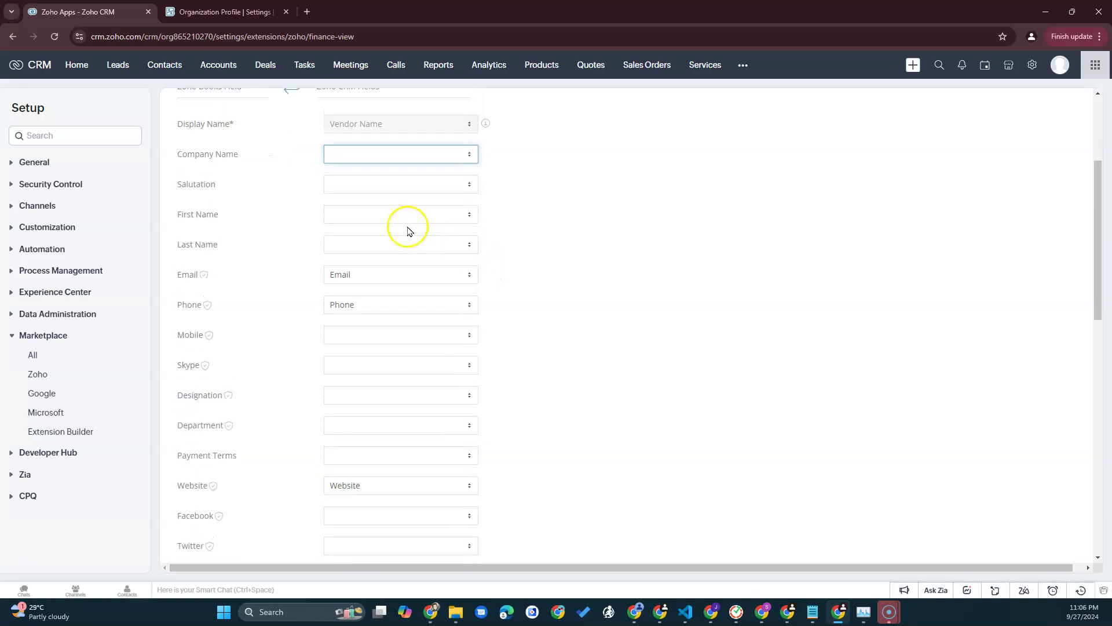
click(388, 219)
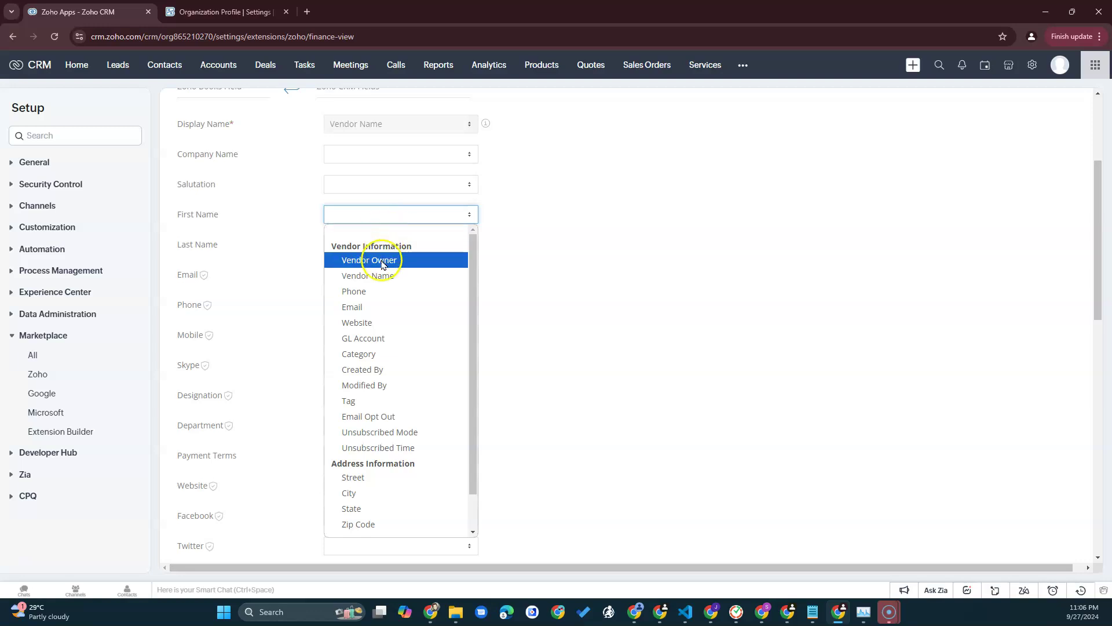
scroll(382, 301, down, 1)
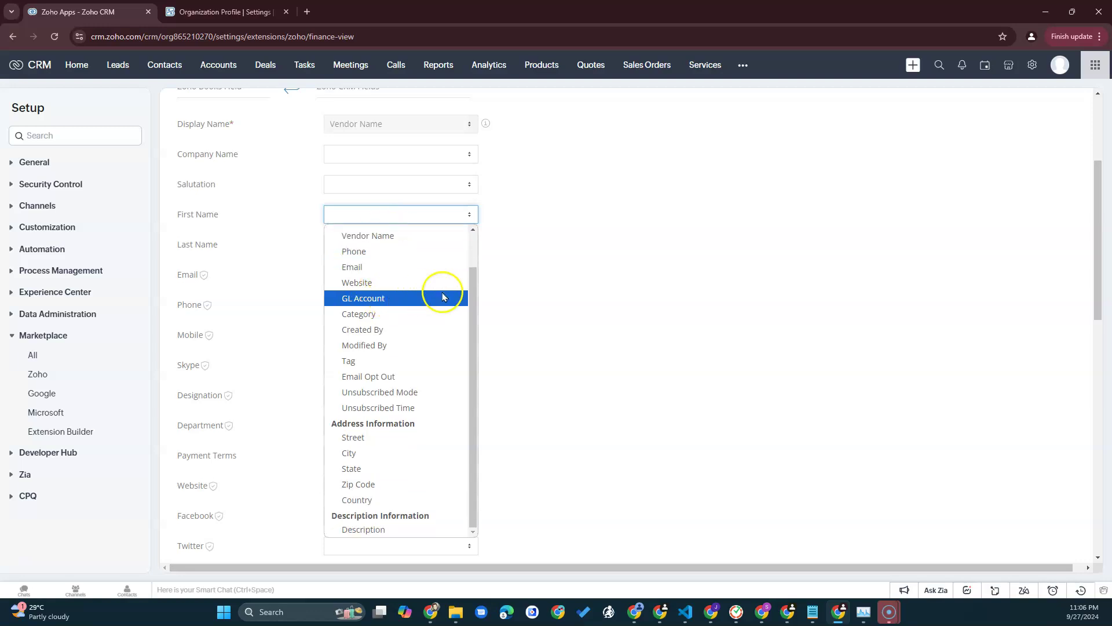
click(621, 281)
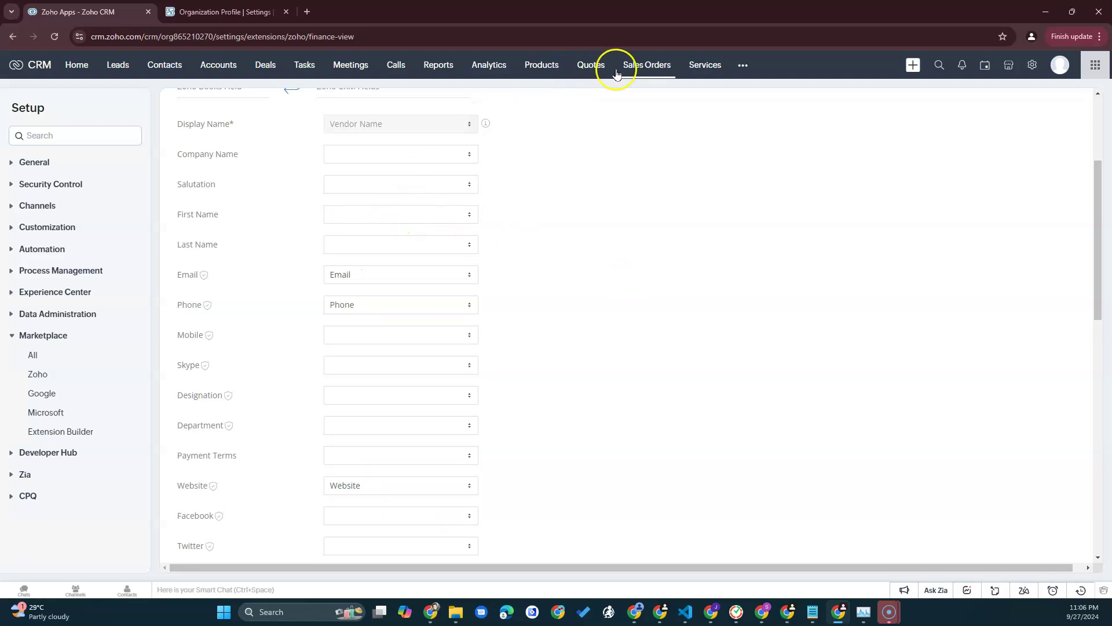
- Look up the Vendors module in the list of additional CRM modules
click(750, 71)
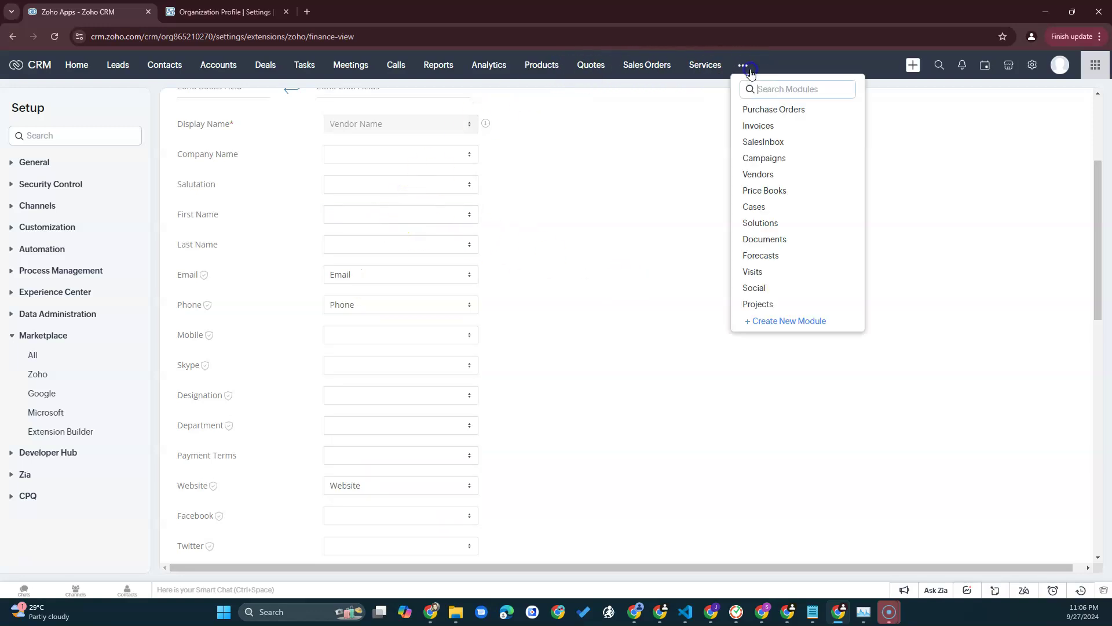
right_click(774, 179)
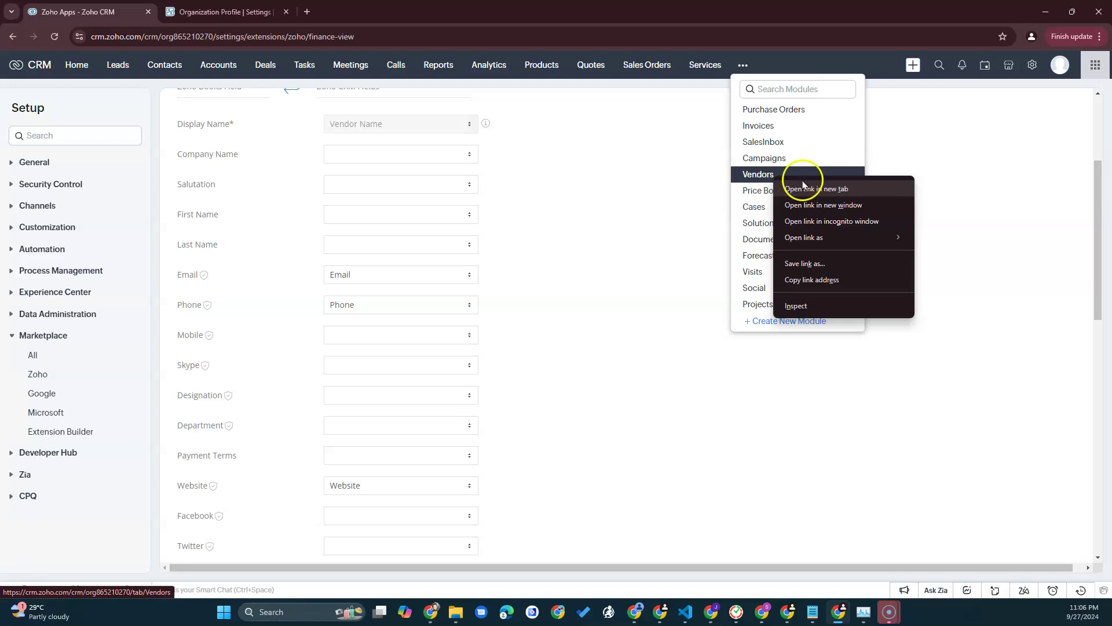
click(669, 98)
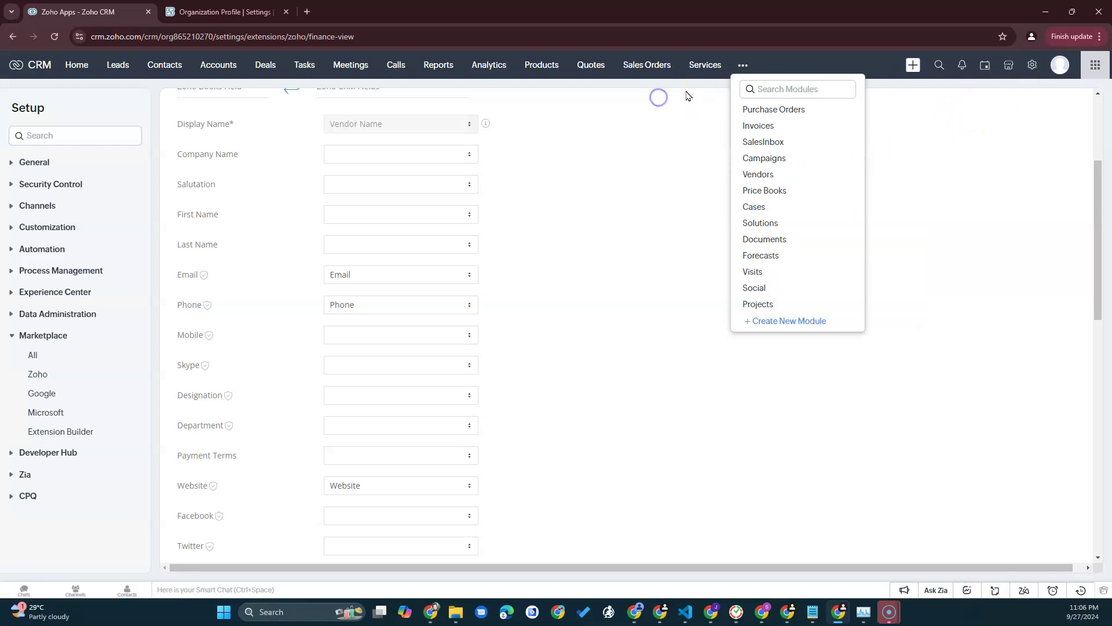
click(781, 53)
- Finish the vendor sync settings with the current field mappings and confirm them
scroll(377, 319, down, 7)
scroll(384, 316, down, 5)
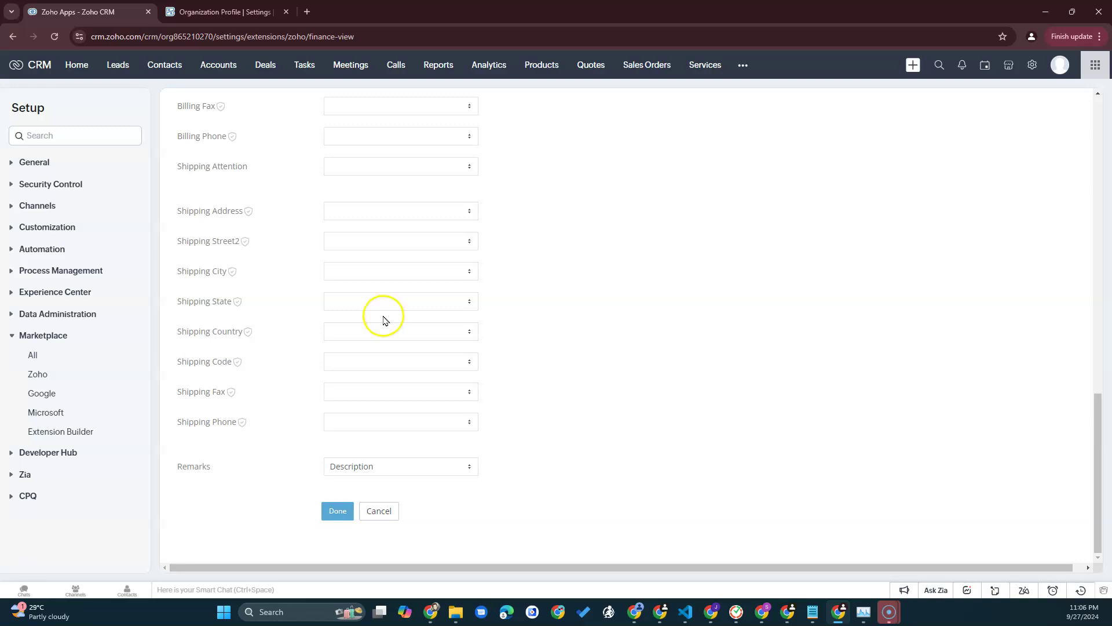
click(338, 510)
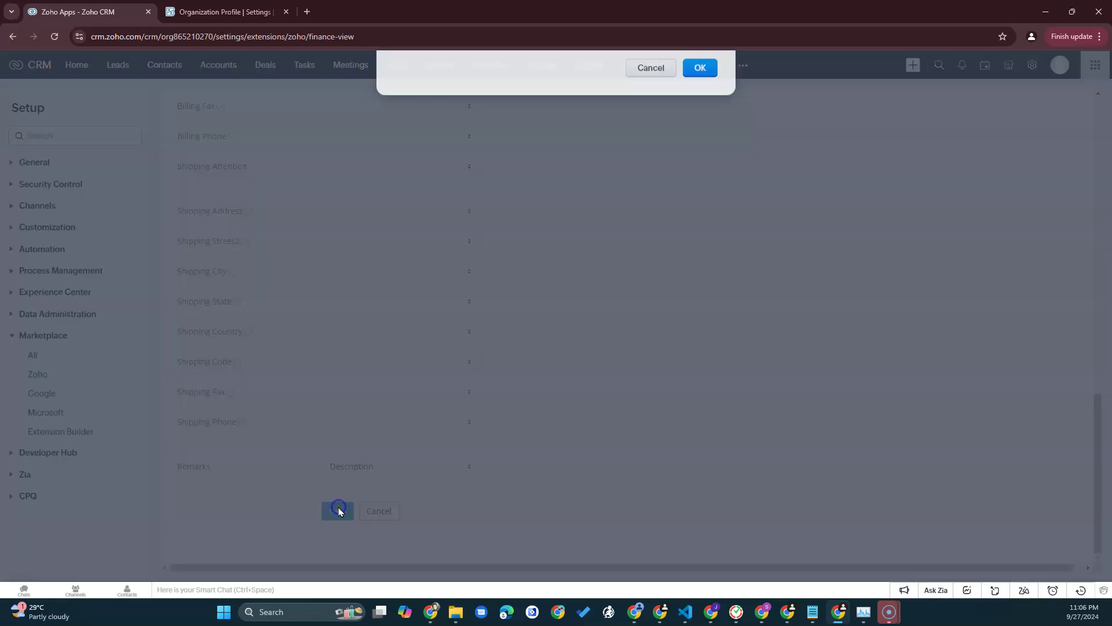
click(697, 153)
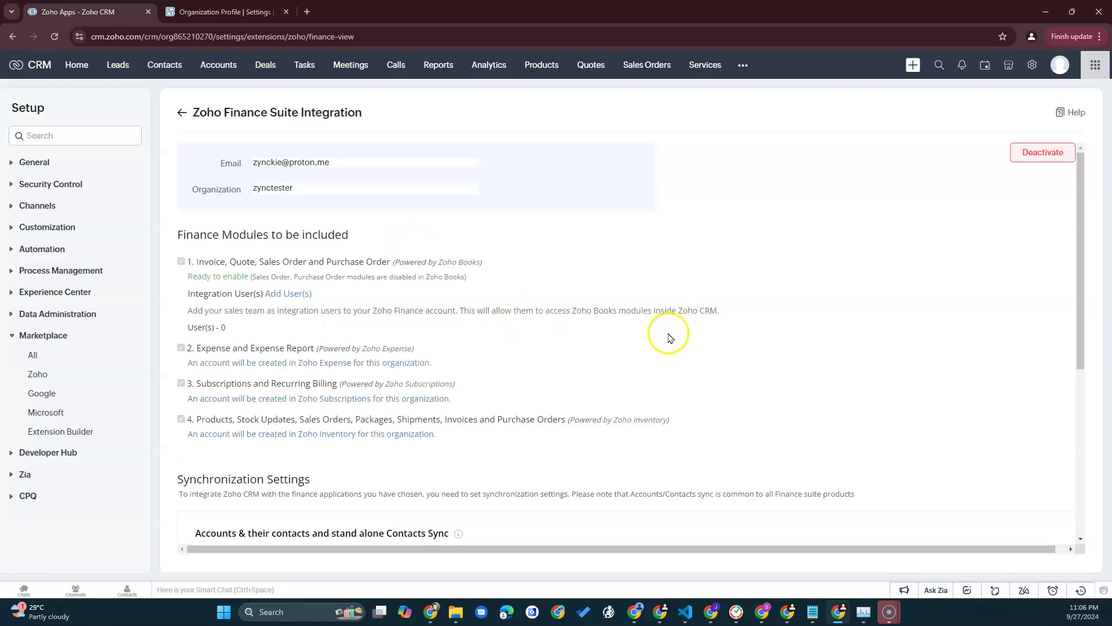
- Open the sync settings for Zoho CRM Products with Zoho Books items, map Product Type to Tag, and finish the settings
scroll(637, 336, down, 5)
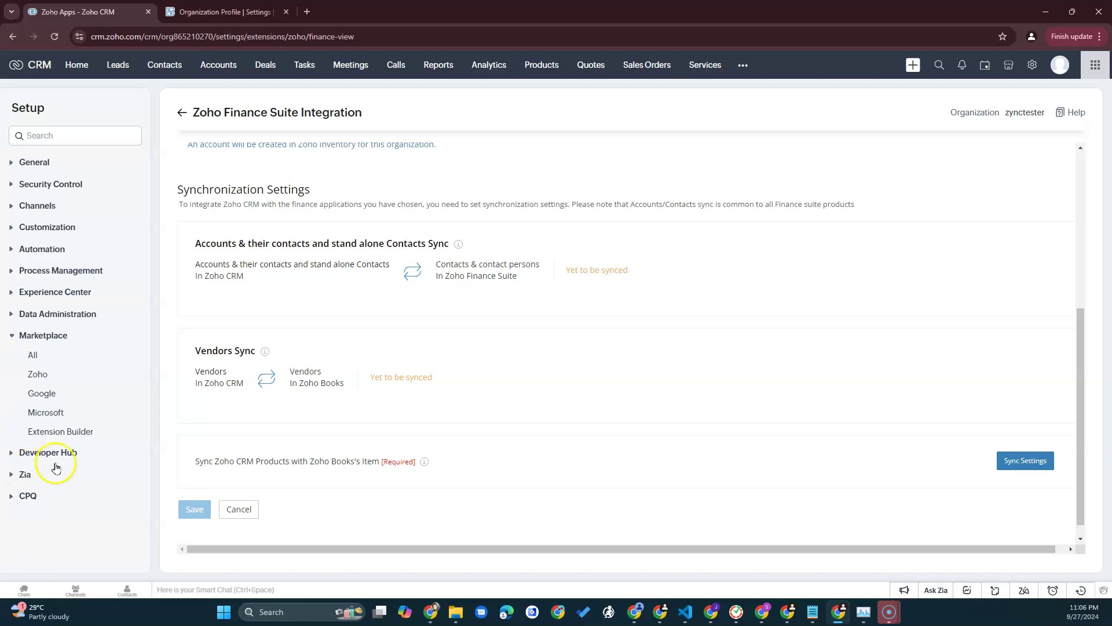
click(1021, 461)
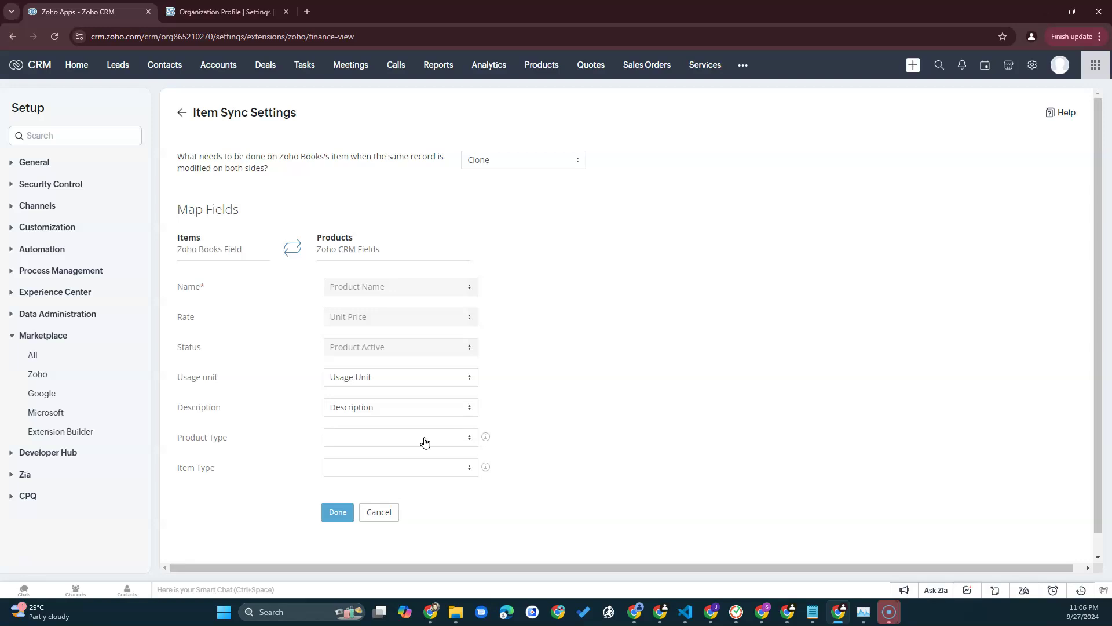
click(425, 440)
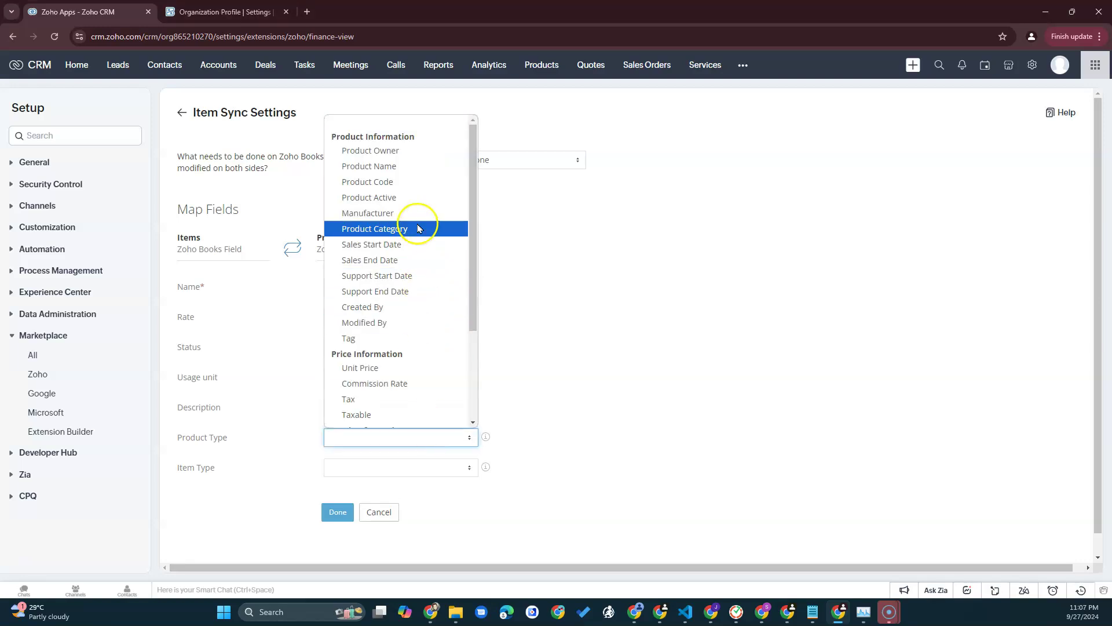
scroll(416, 298, down, 3)
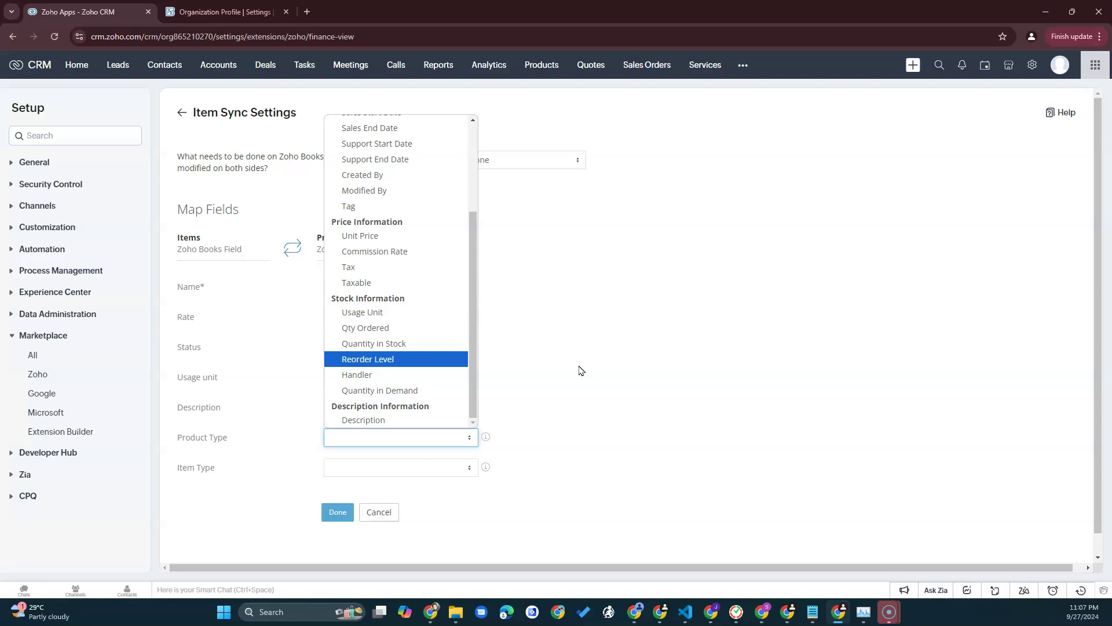
key(t)
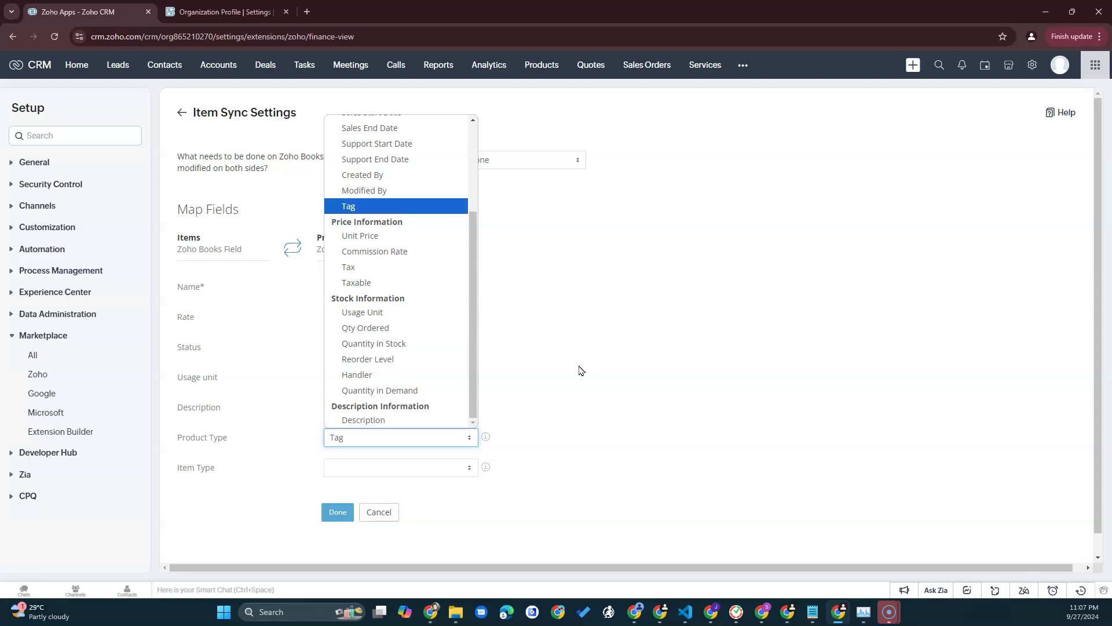
click(631, 299)
click(345, 513)
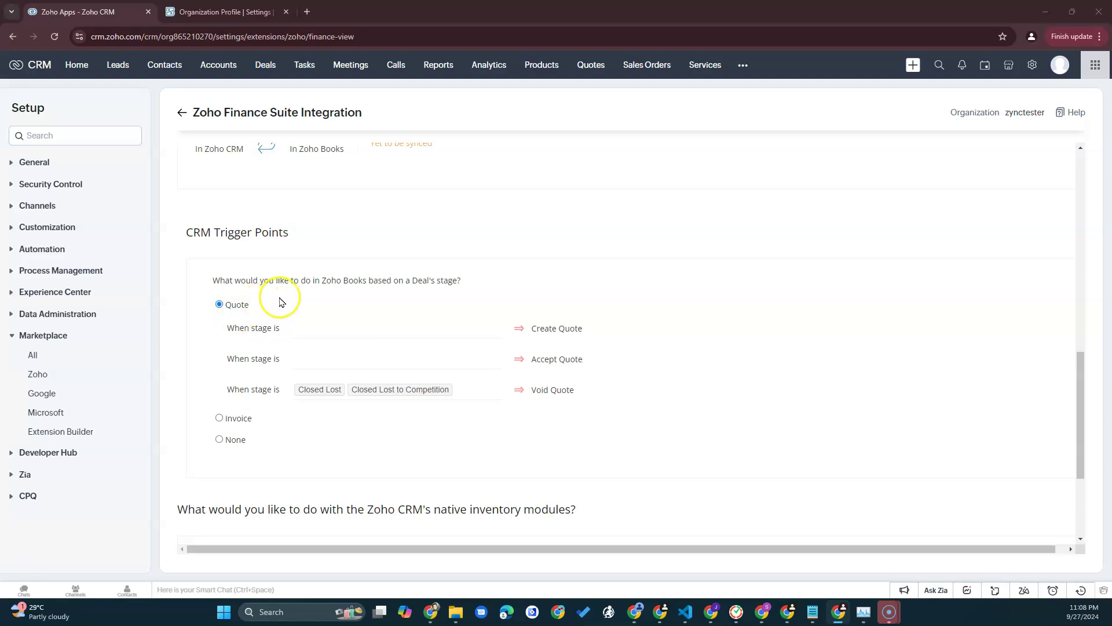
- Under the Quote trigger point, set Create Quote to occur when the deal stage is Proposal/Price Quote
click(346, 329)
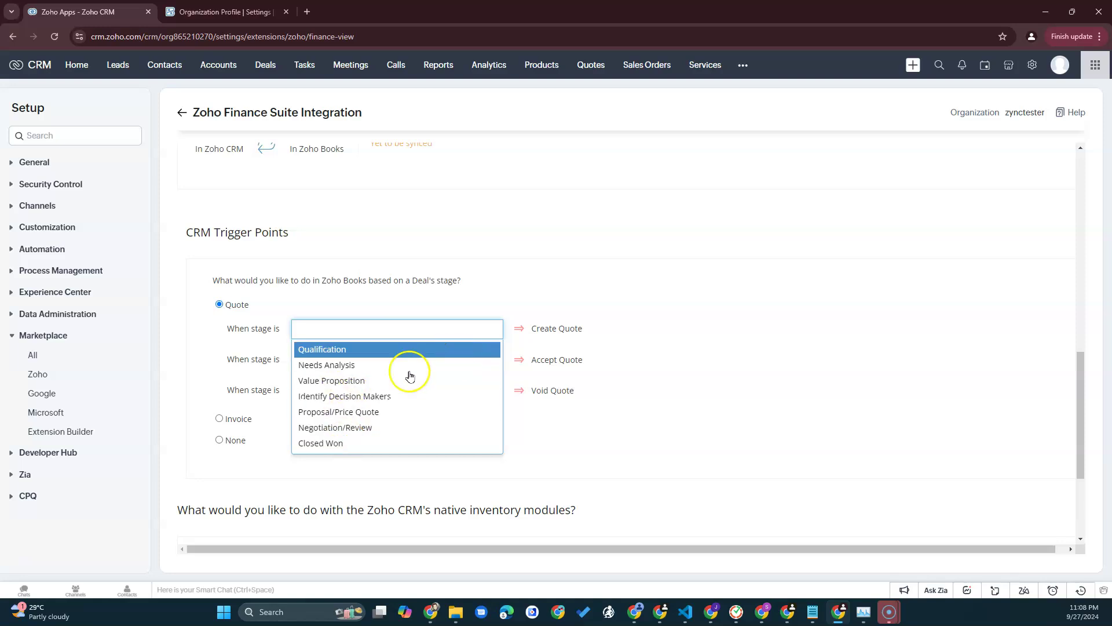
click(328, 415)
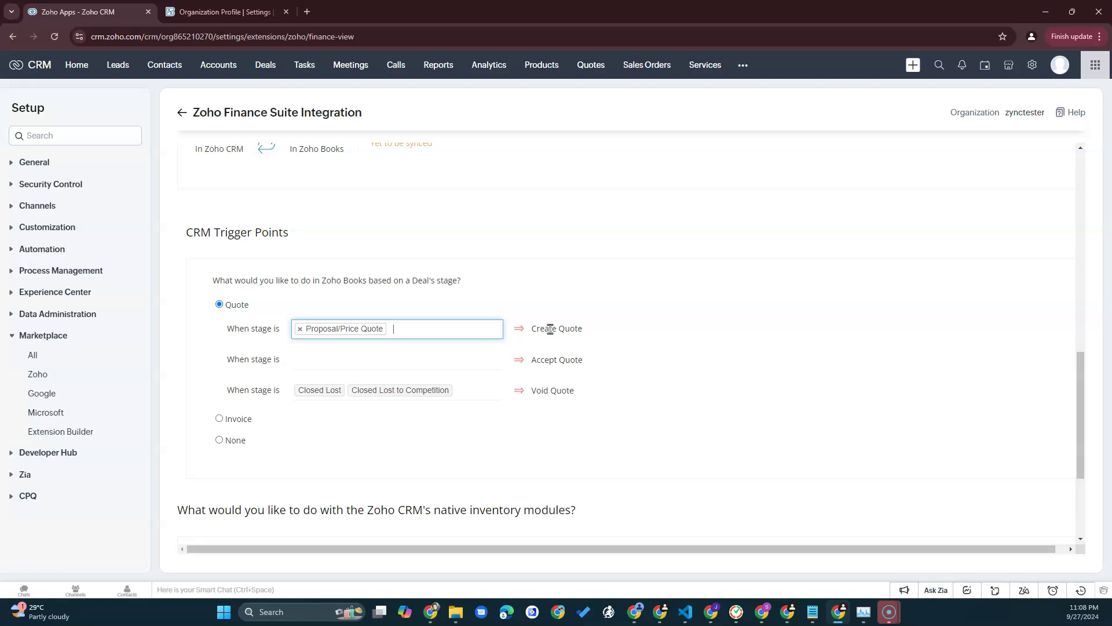
drag(550, 328, 598, 328)
click(349, 282)
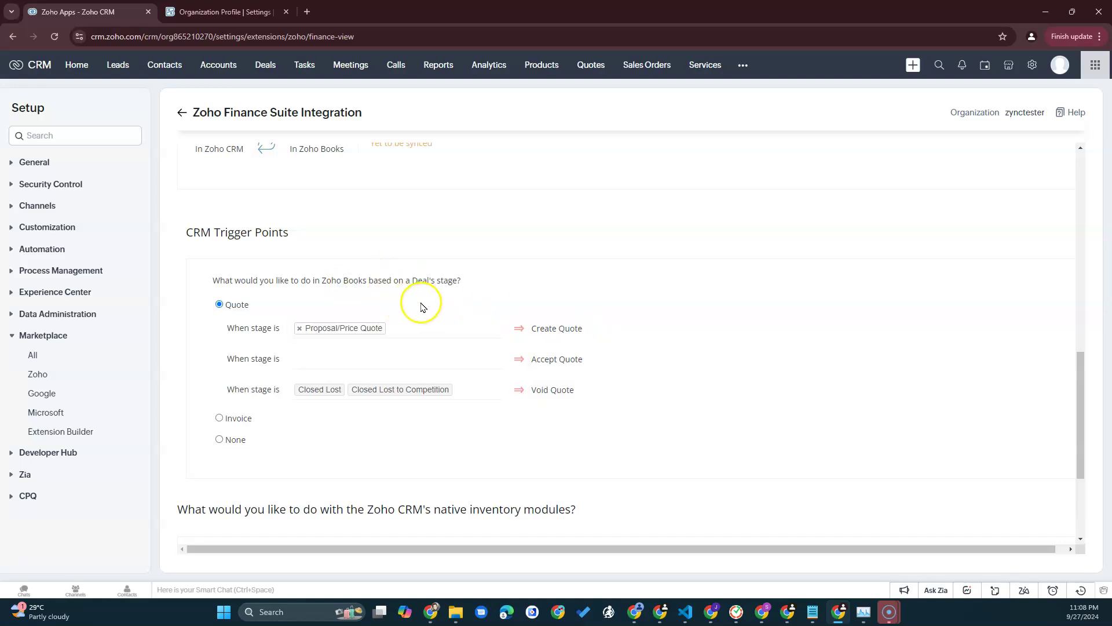
click(346, 365)
click(673, 357)
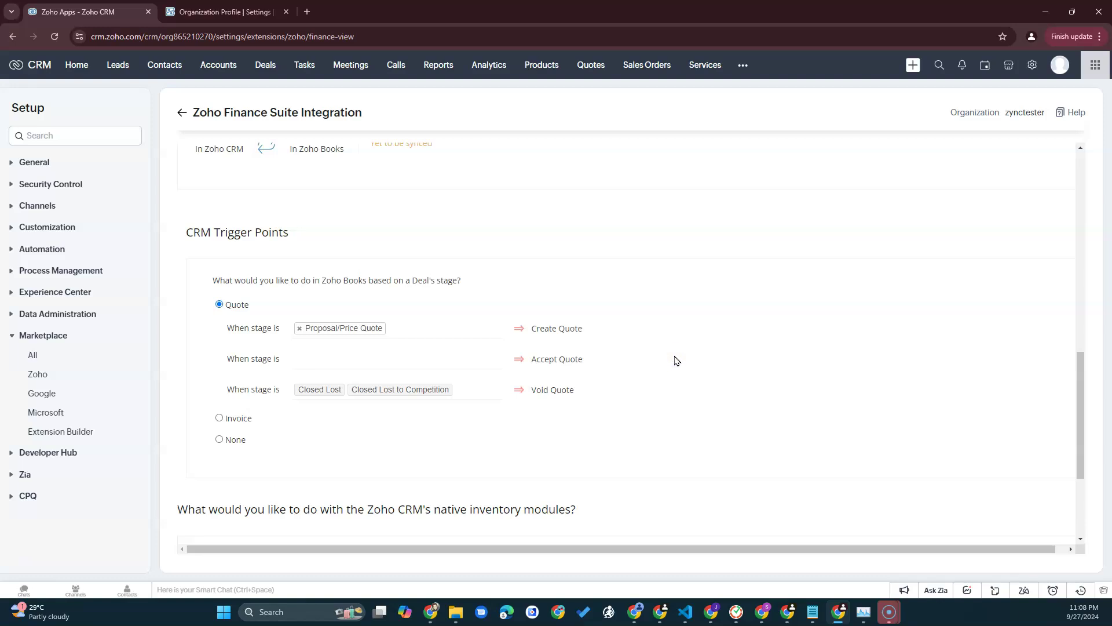
- Set the CRM trigger point action based on a deal's stage to None
click(223, 443)
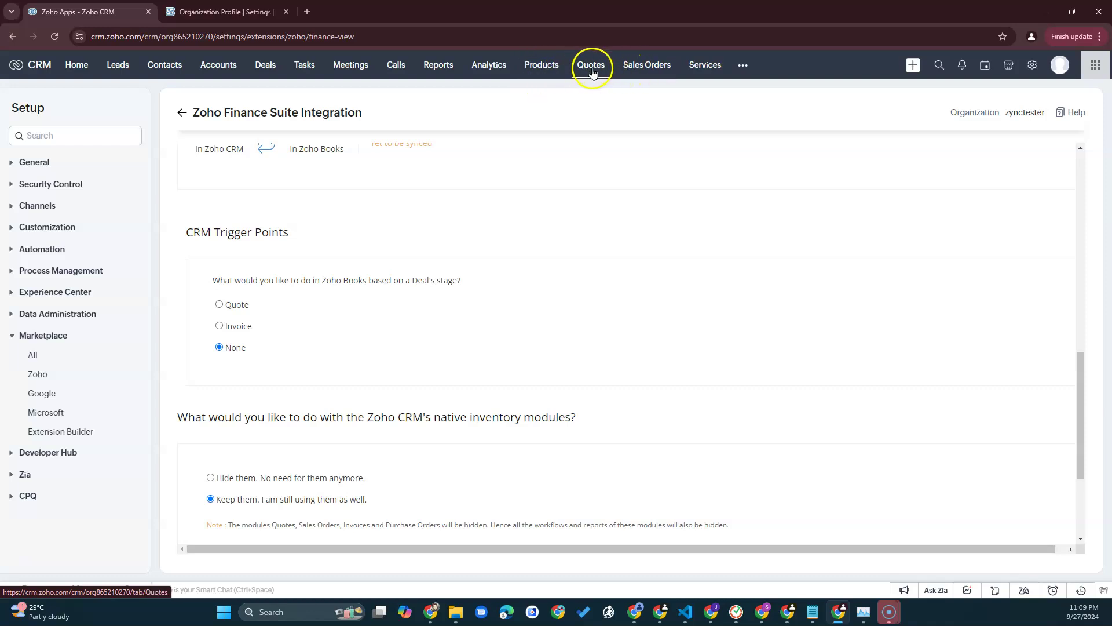
scroll(460, 223, down, 1)
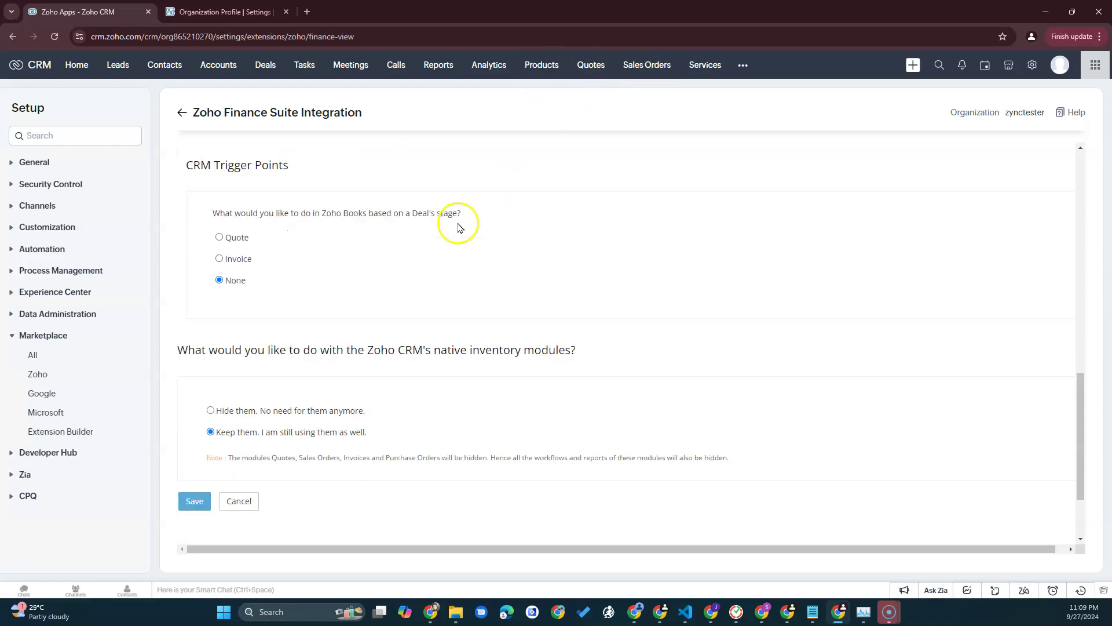
scroll(460, 229, down, 1)
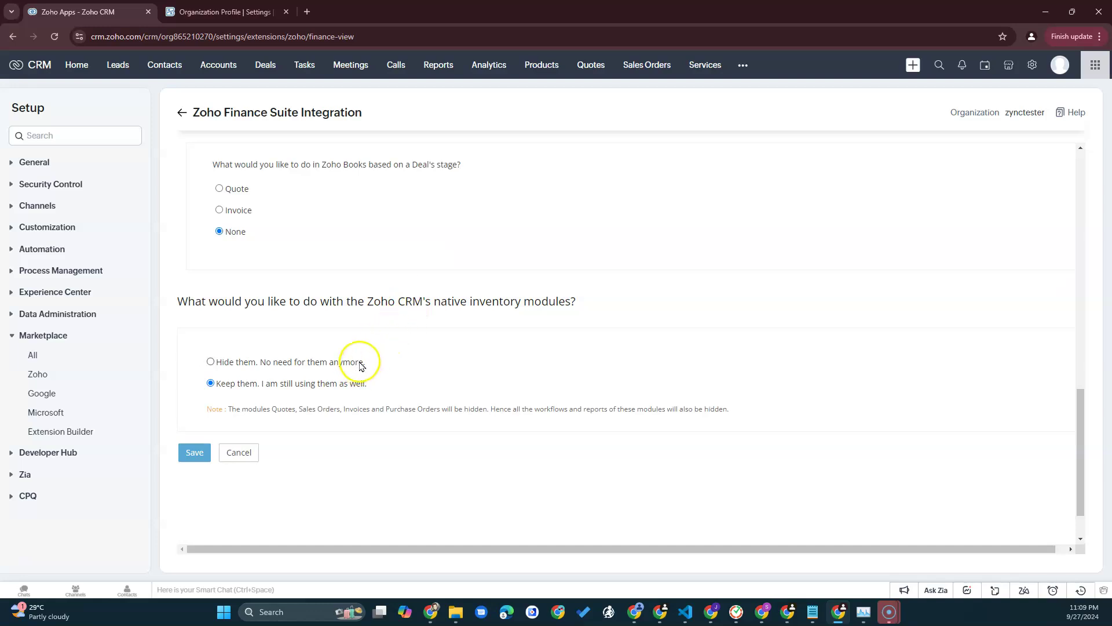
- Review the question about CRM's native inventory modules and open the Sales Orders module in a separate browser tab
drag(209, 301, 333, 302)
click(594, 302)
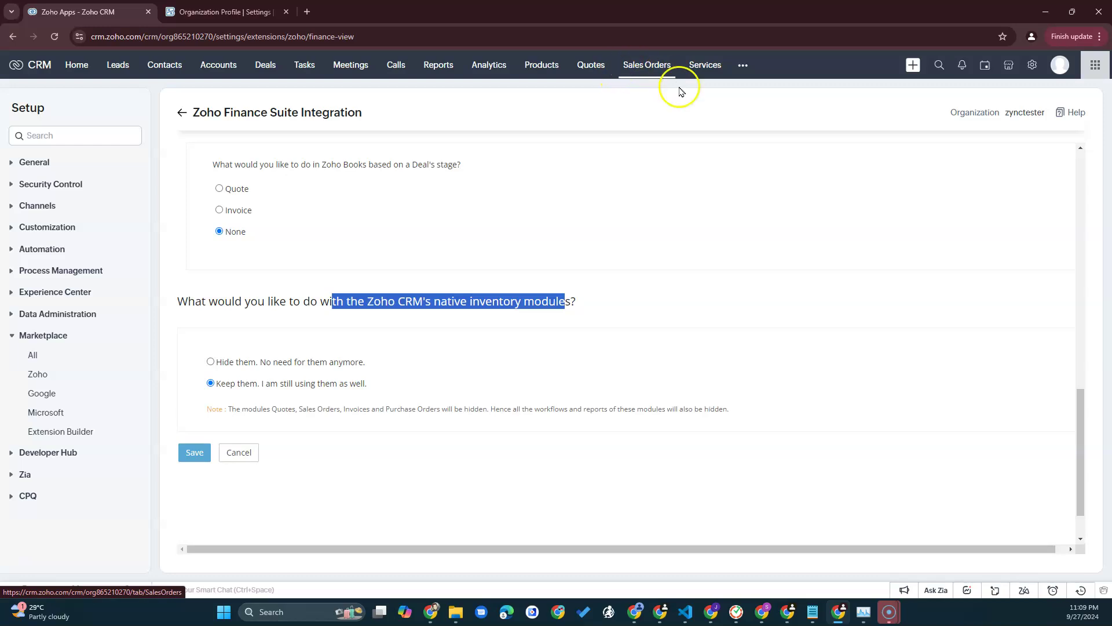
right_click(658, 78)
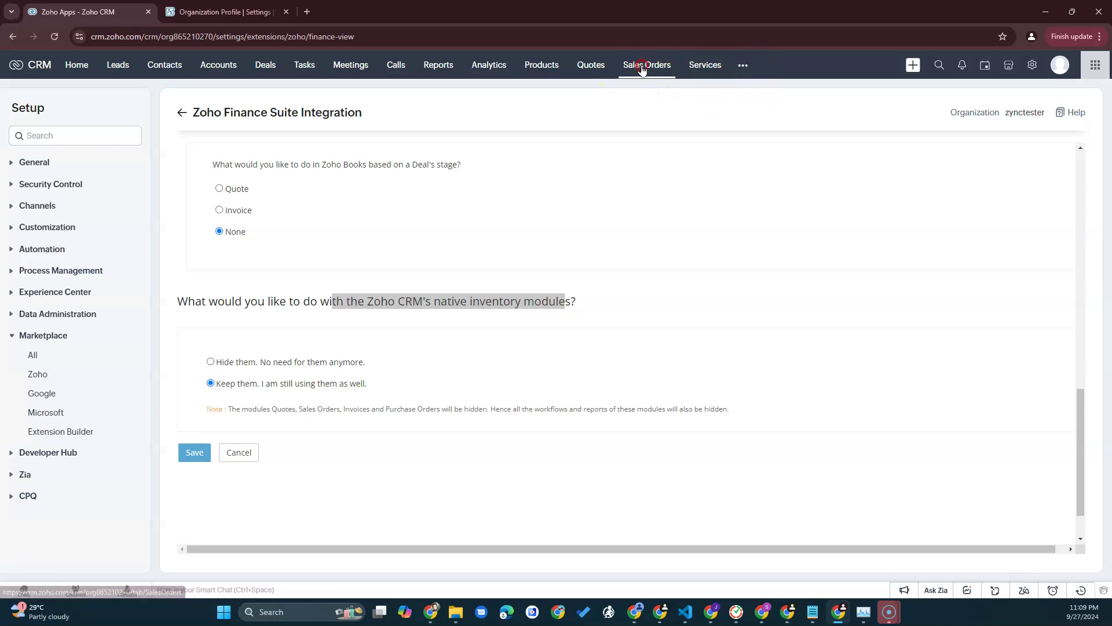
click(658, 79)
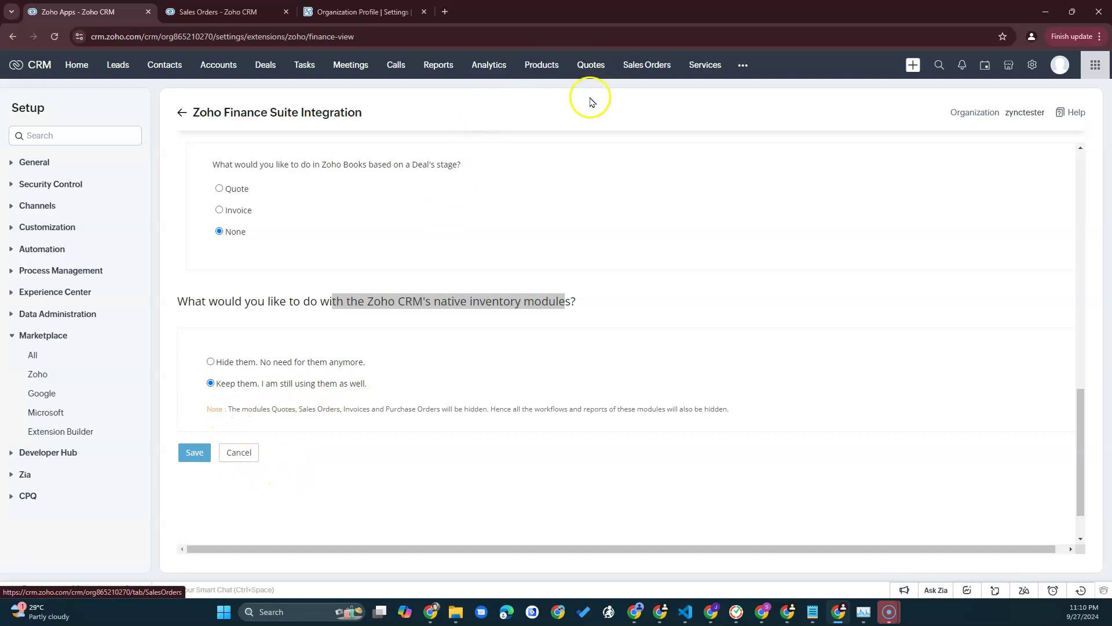
- Save the Zoho Finance Suite integration with the native inventory modules kept, and acknowledge the confirmation
click(200, 455)
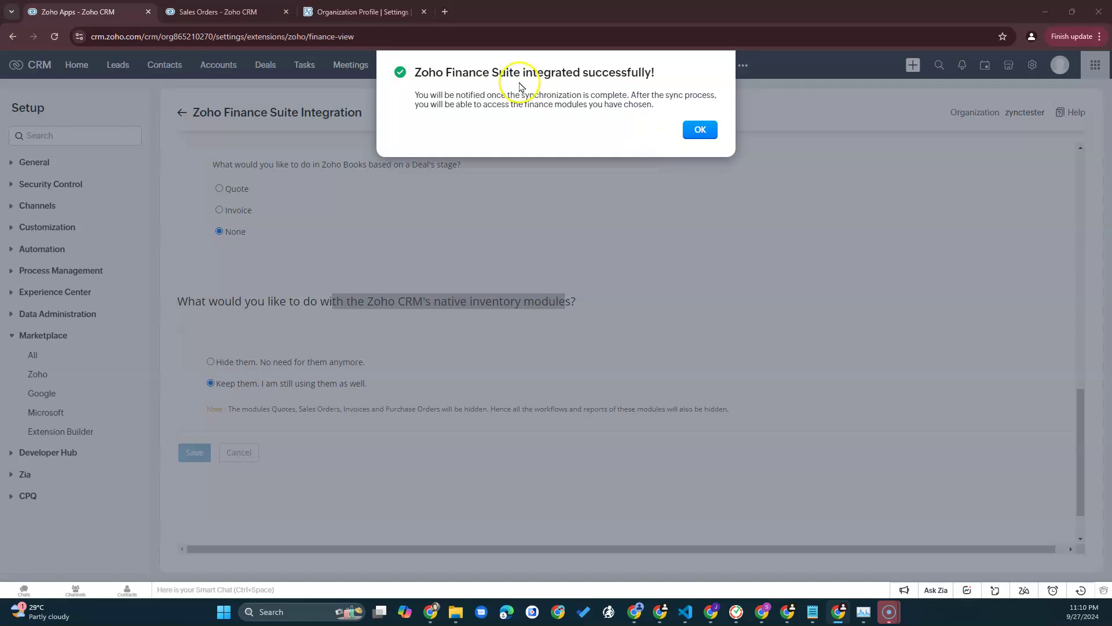
click(696, 134)
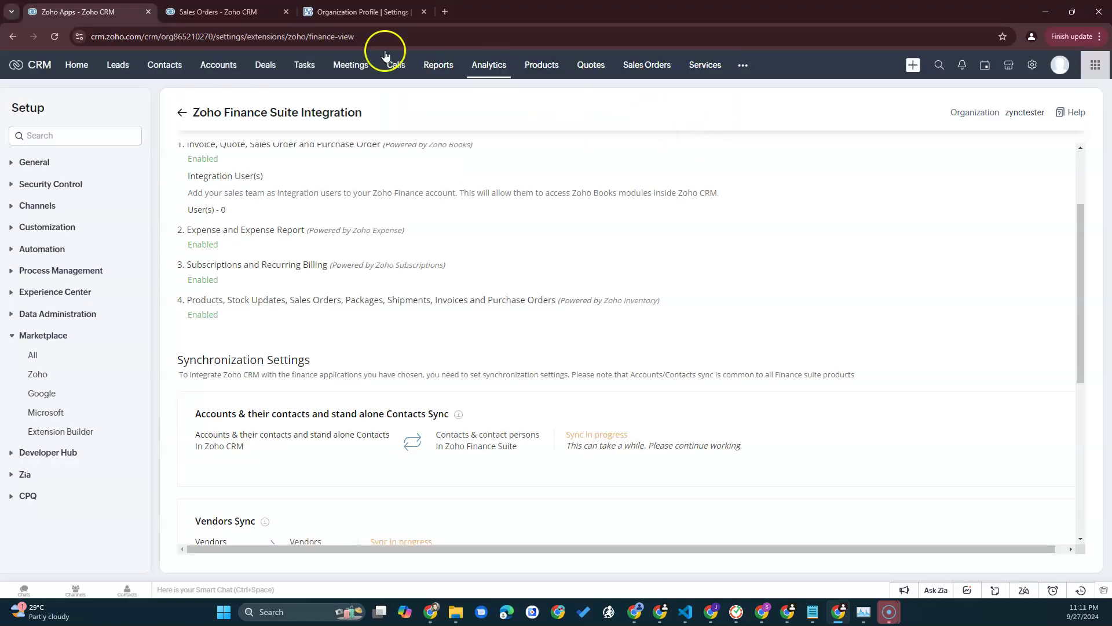
- Leave the integration settings for the Leads module and reload the page
click(117, 66)
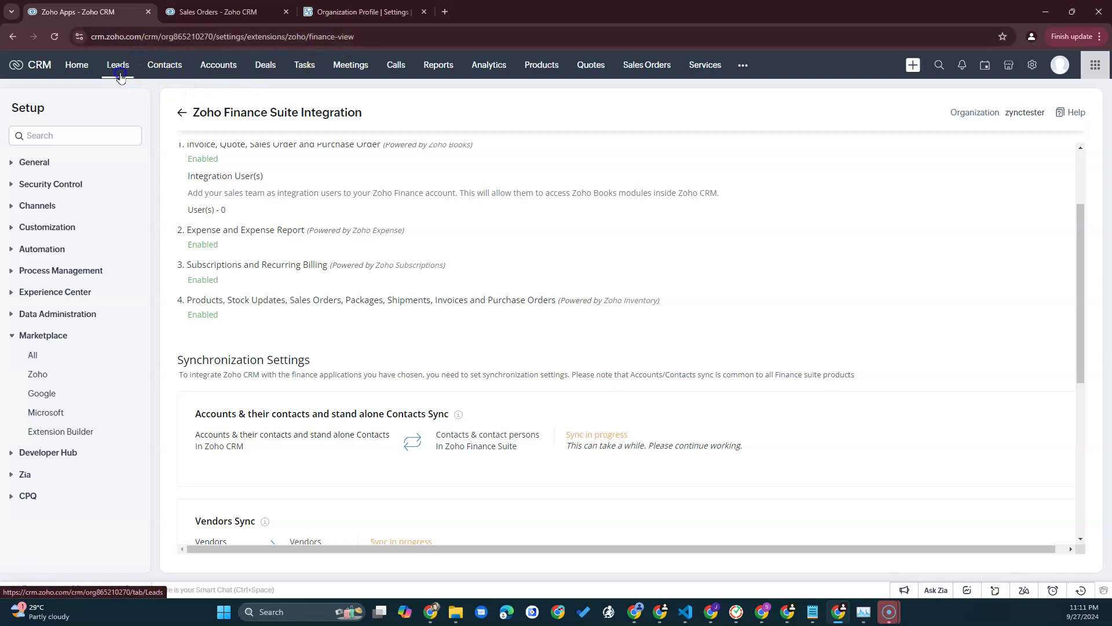
click(80, 68)
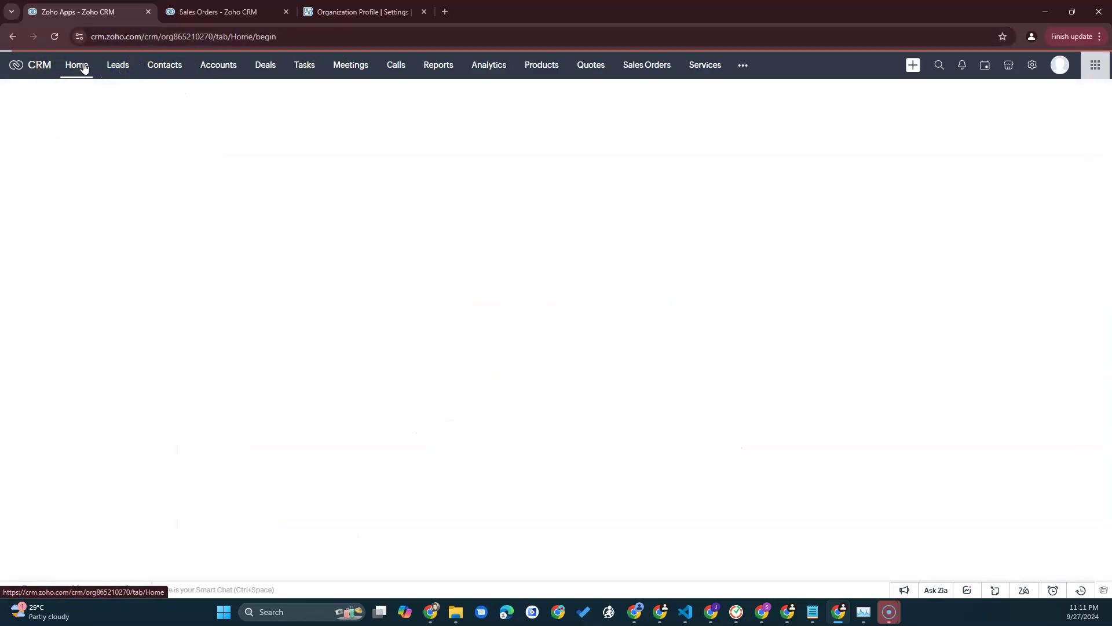
click(111, 67)
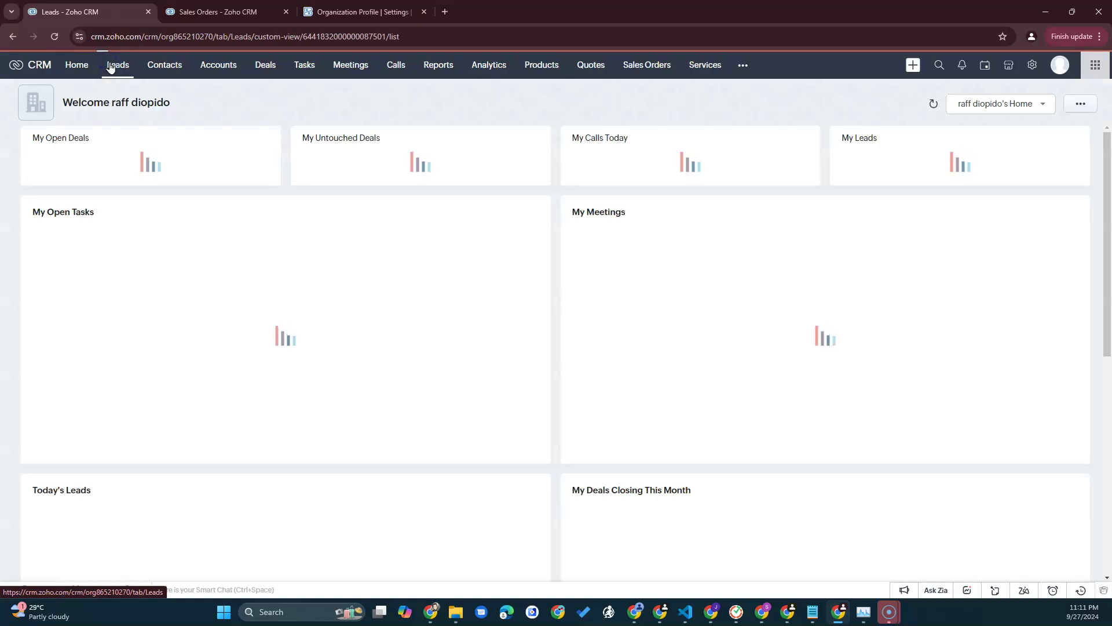
click(176, 41)
key(Return)
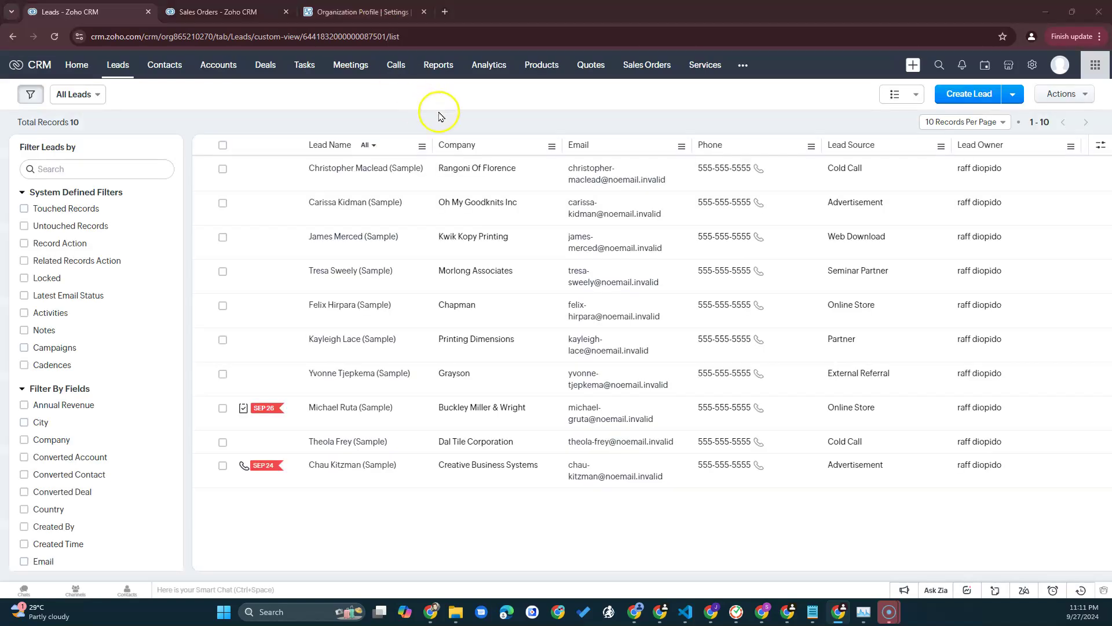
- Check the native Quotes module and open the Zoho Finance module from the additional CRM modules
click(581, 68)
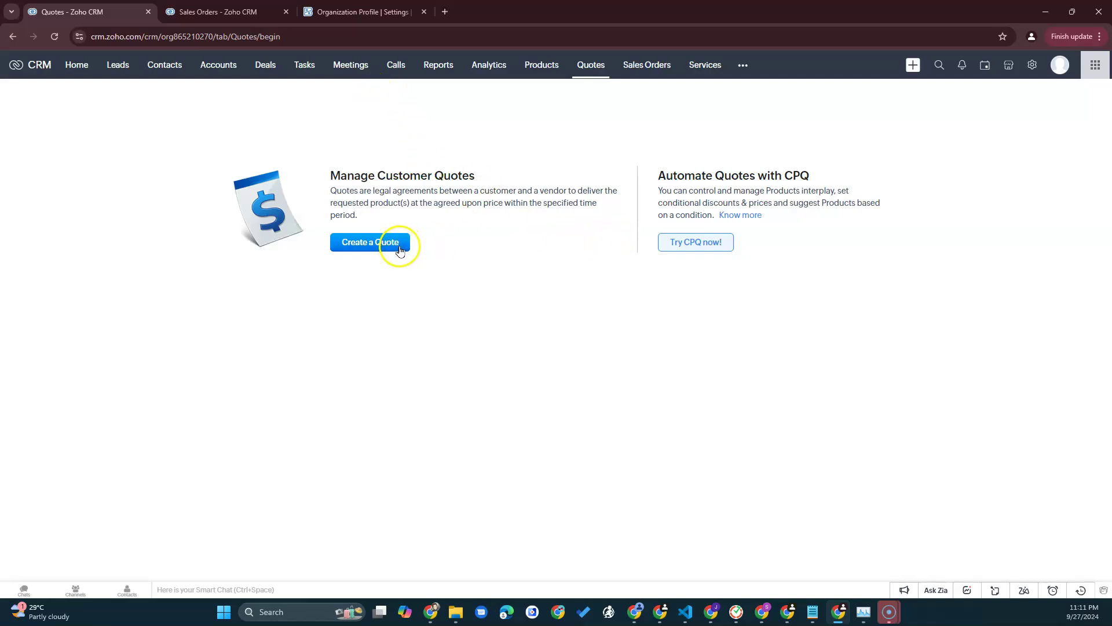
click(744, 72)
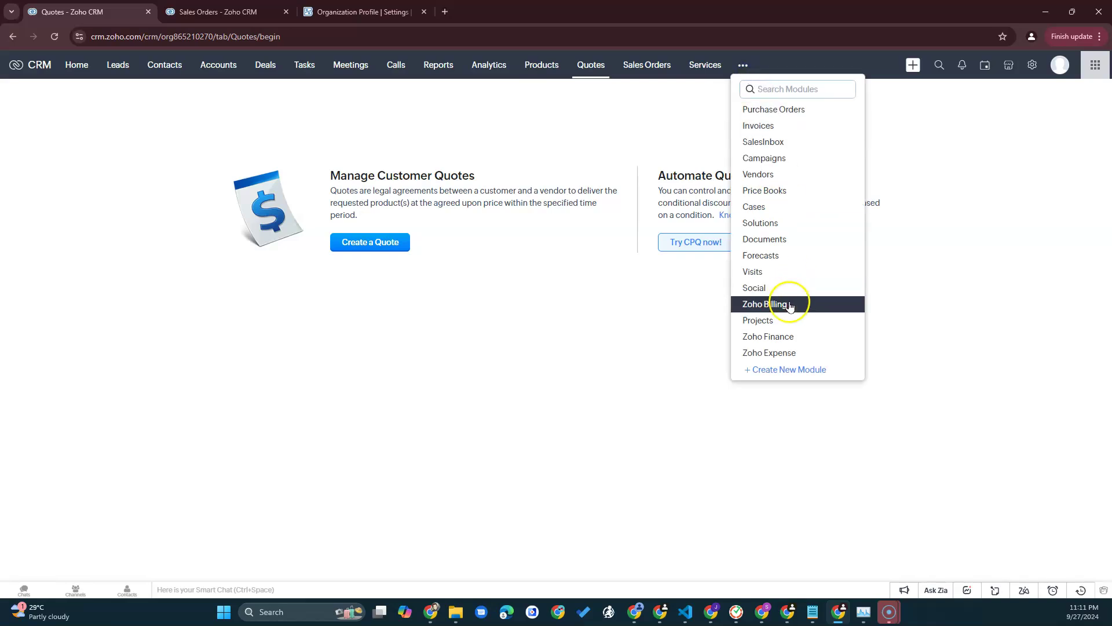
click(787, 336)
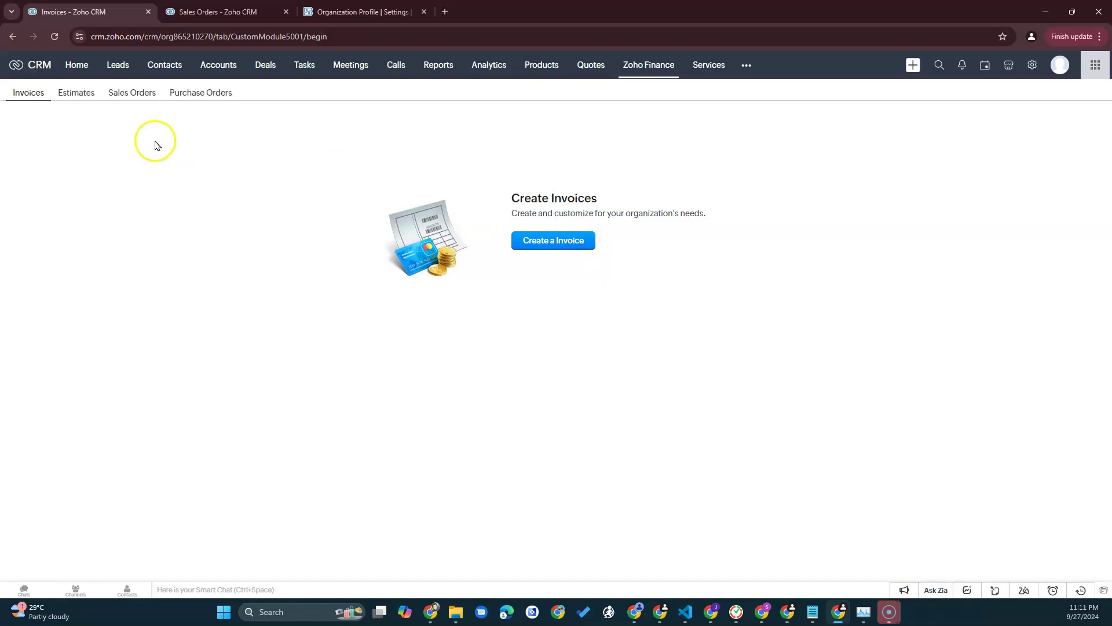
- Start a new estimate in the Zoho Finance module and choose the King (Sample) account as its customer
click(83, 95)
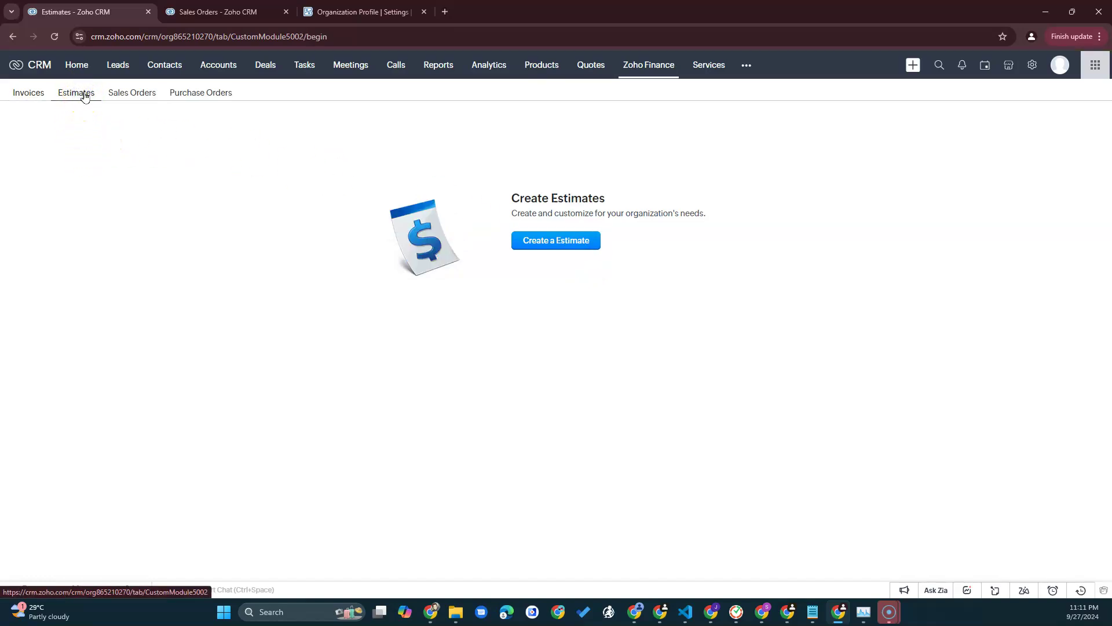
click(547, 241)
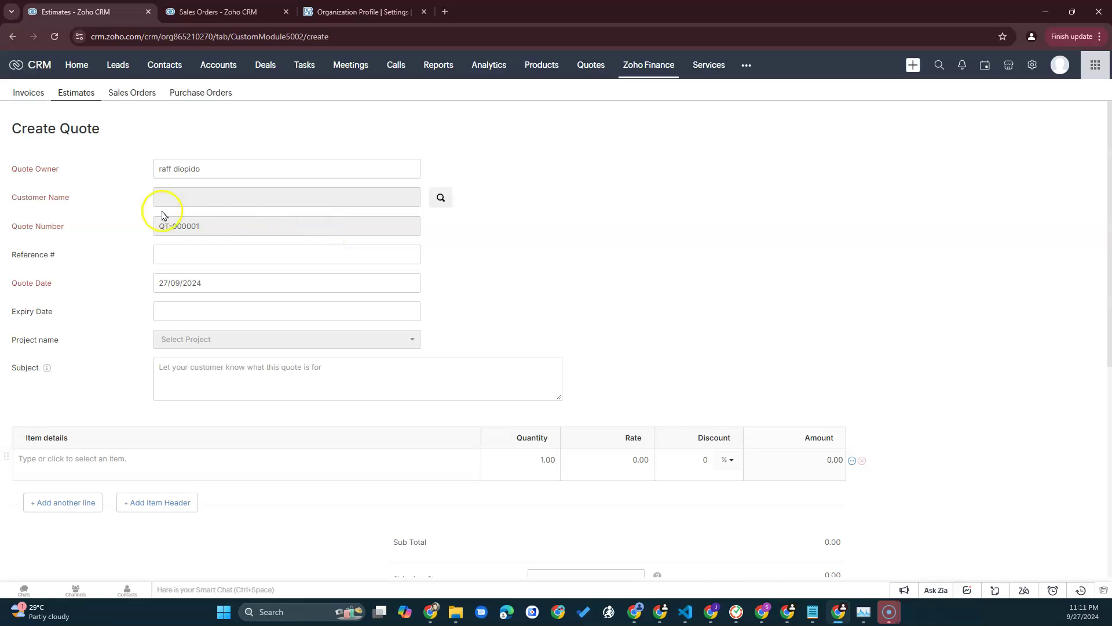
click(441, 197)
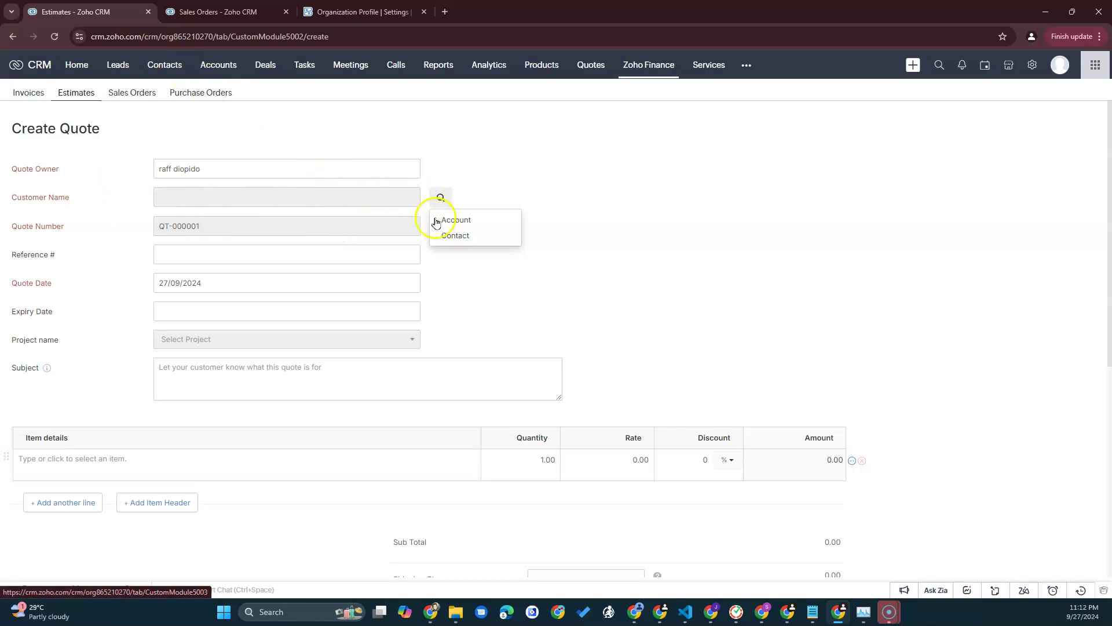
click(469, 218)
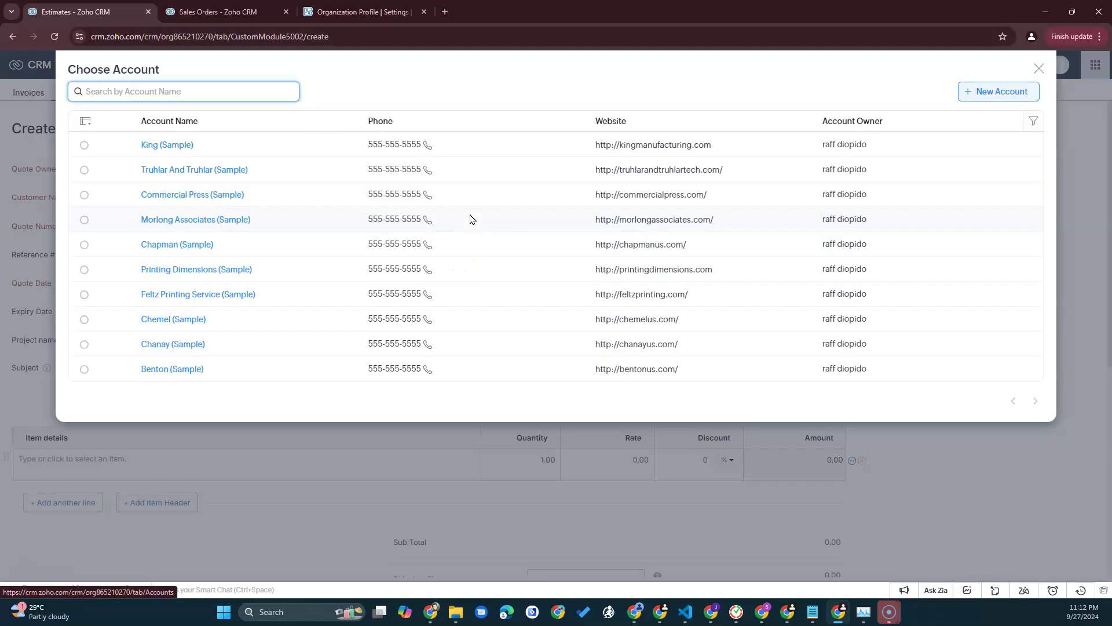
click(117, 151)
click(84, 146)
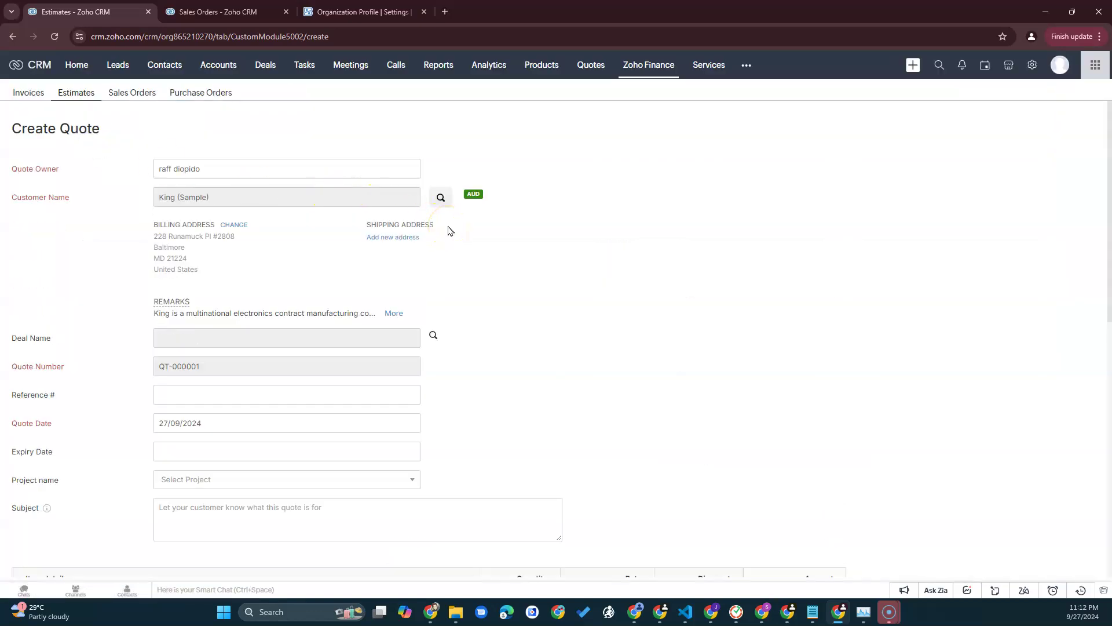
- Link the new quote to the customer's King deal
scroll(451, 230, down, 2)
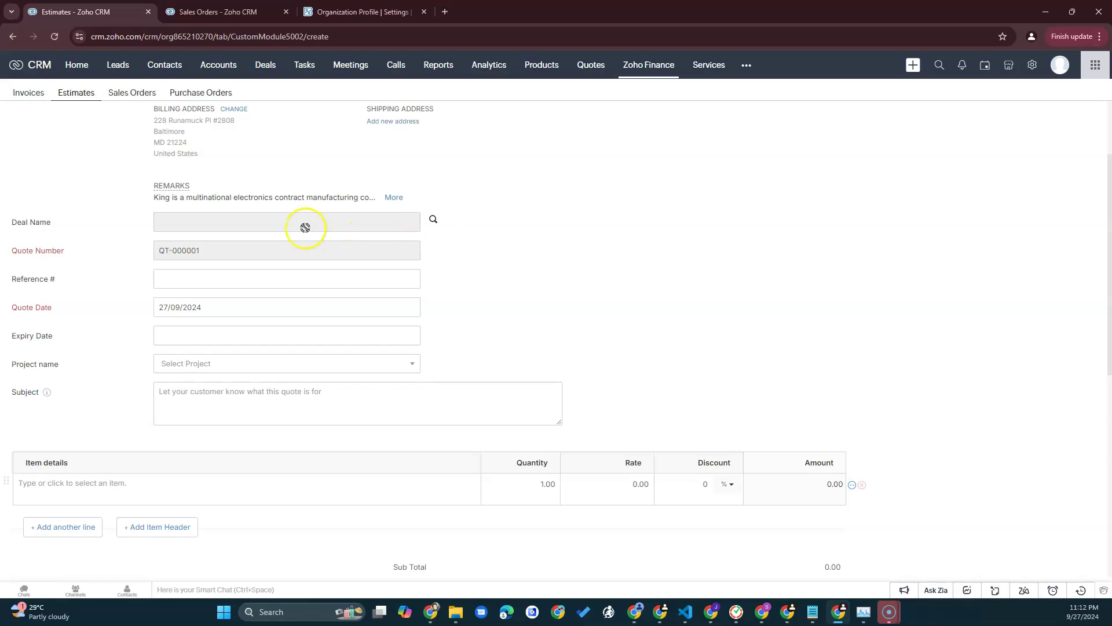
click(431, 222)
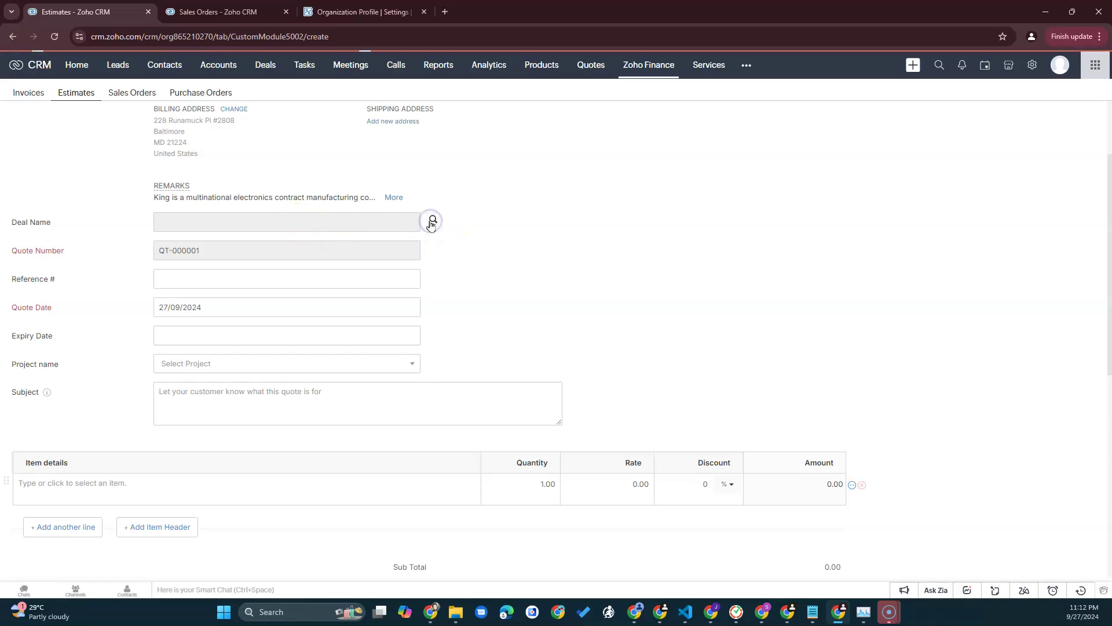
click(84, 145)
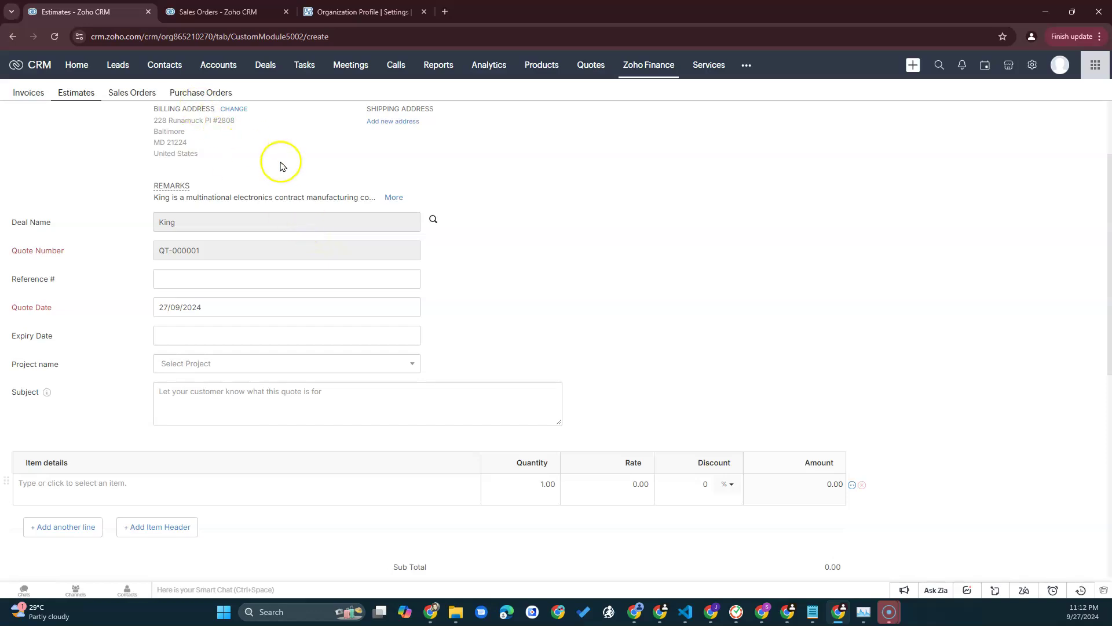
- Set the quote's reference to 1234 and its expiry date to 02/10/2024, leaving the project unselected
scroll(444, 234, down, 1)
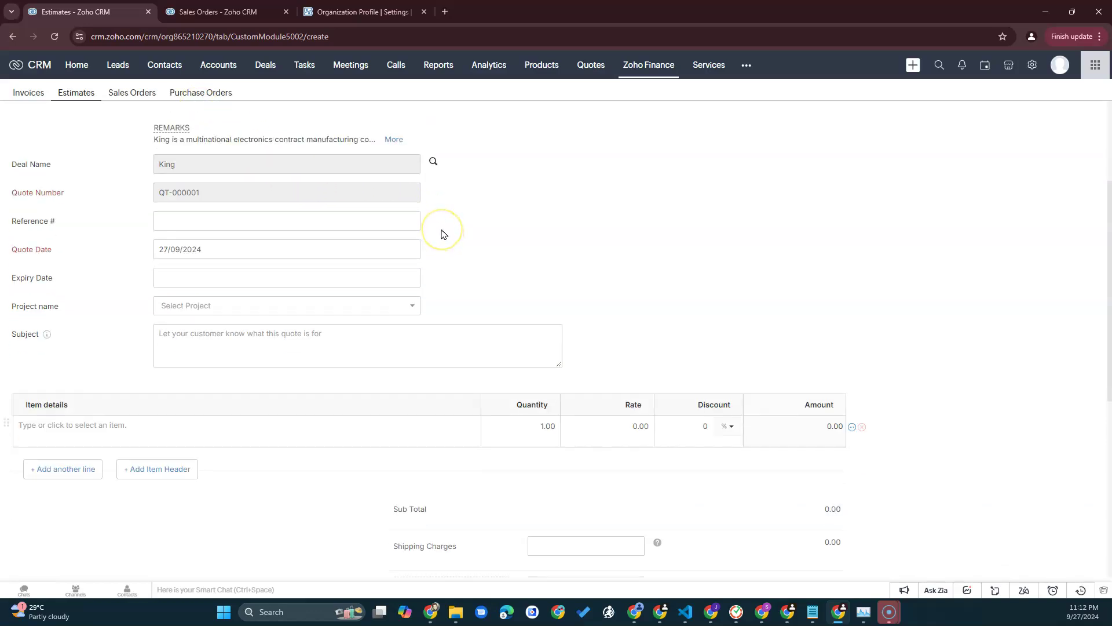
click(252, 217)
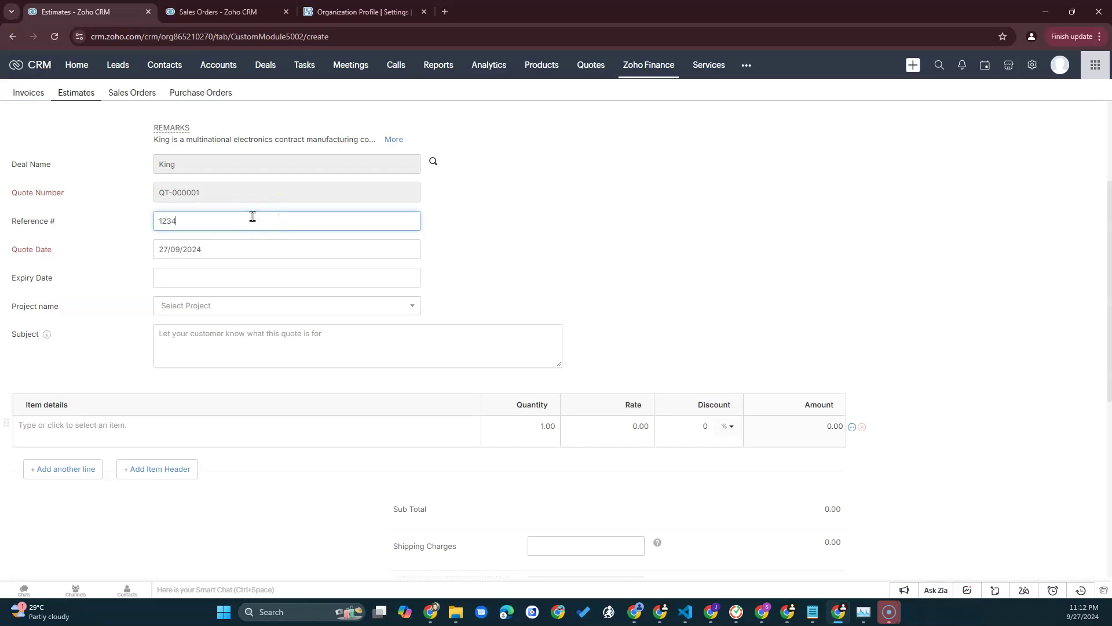
click(259, 278)
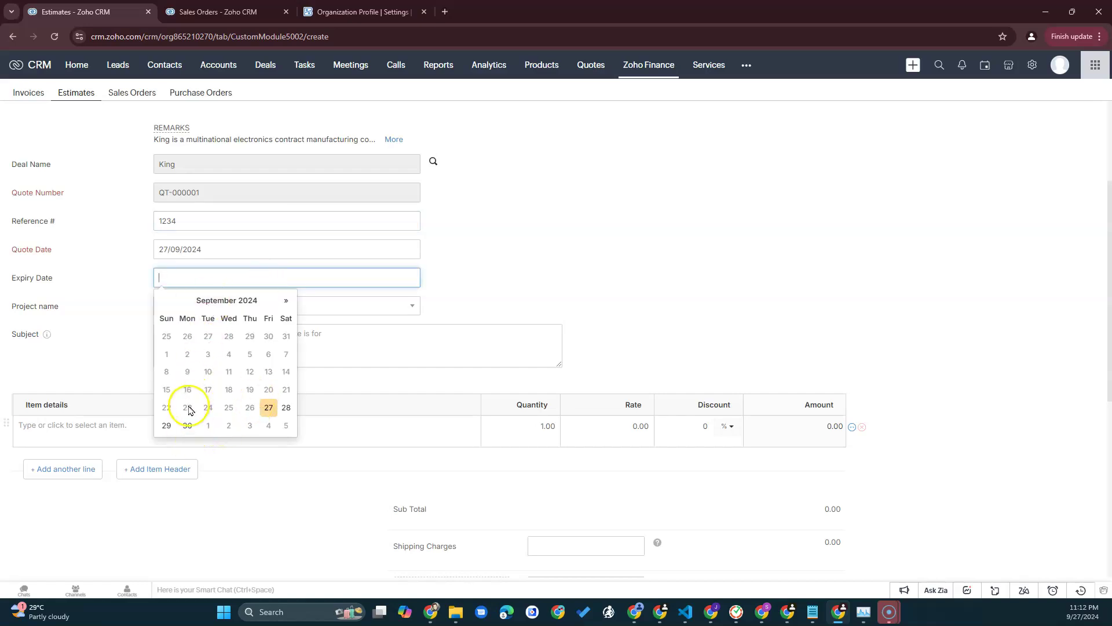
click(230, 428)
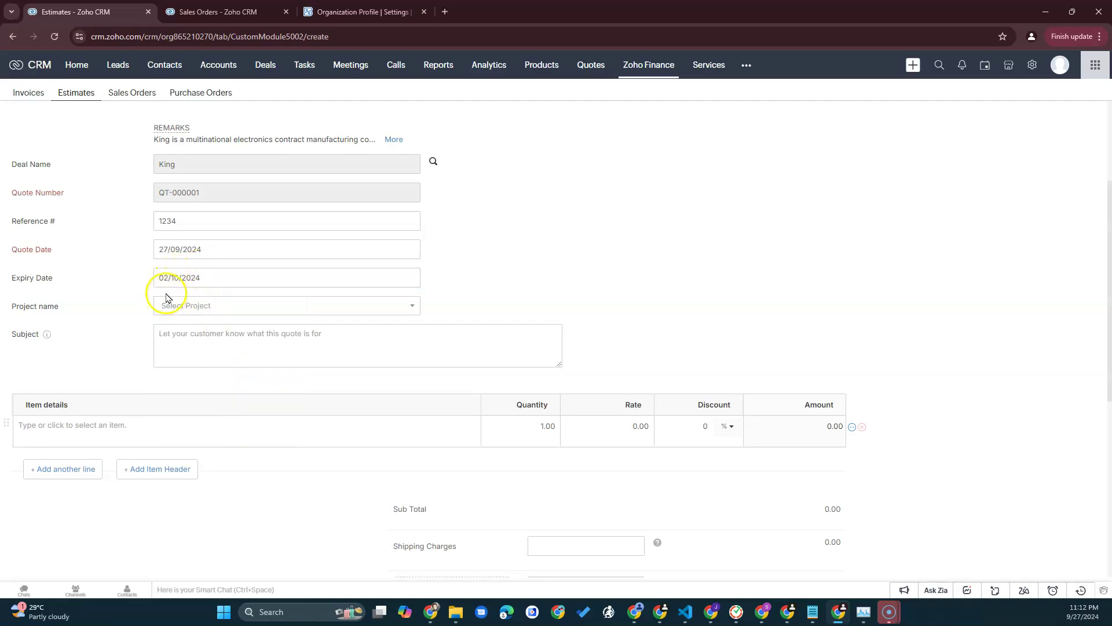
click(246, 308)
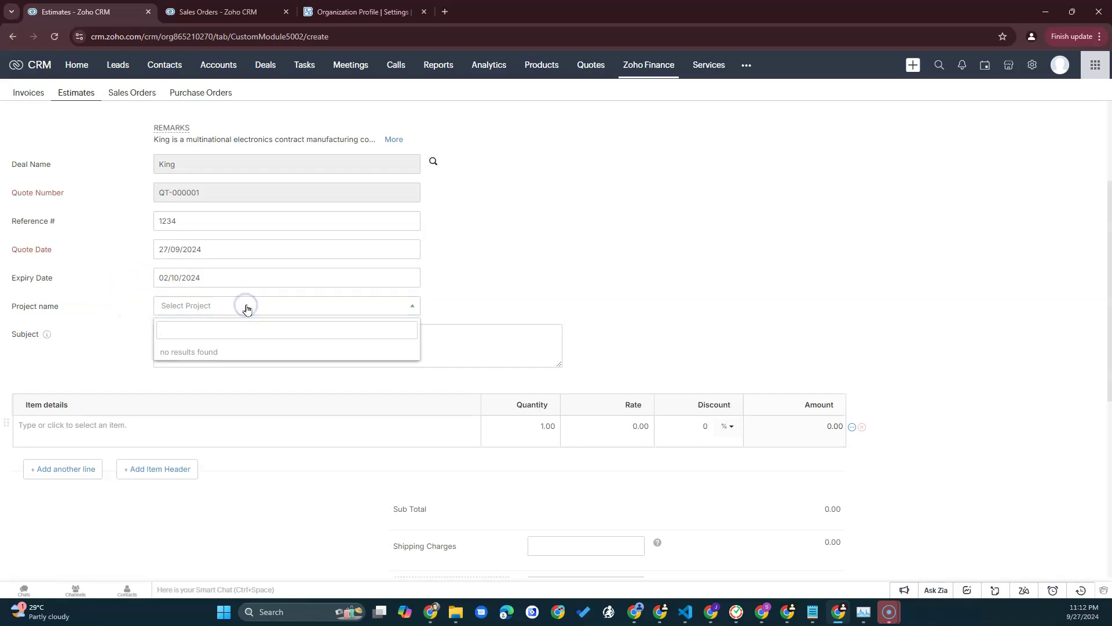
click(102, 305)
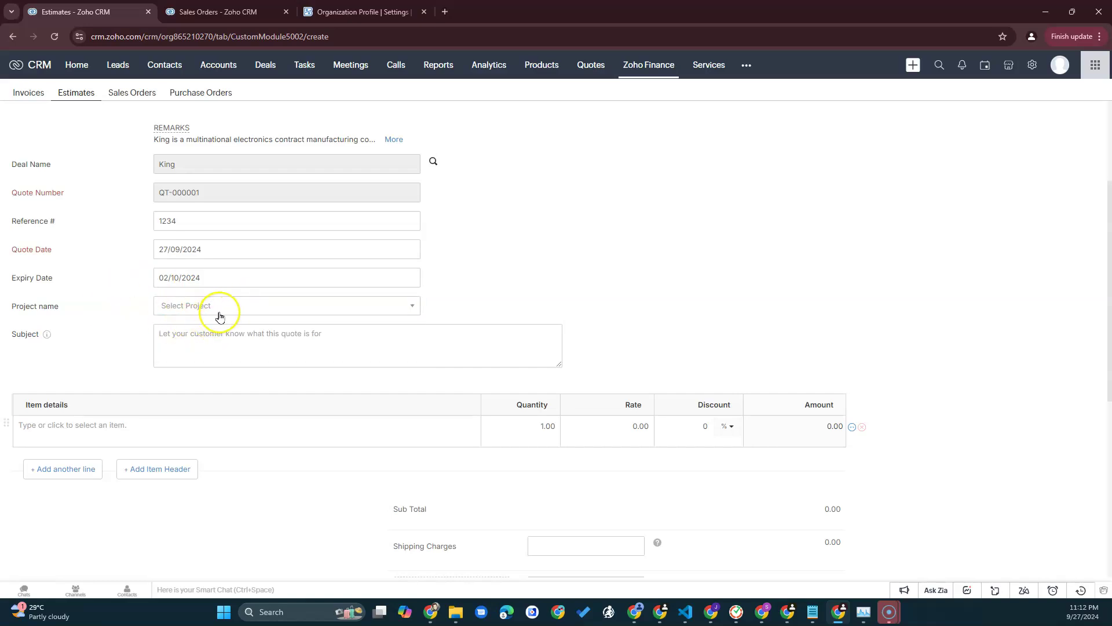